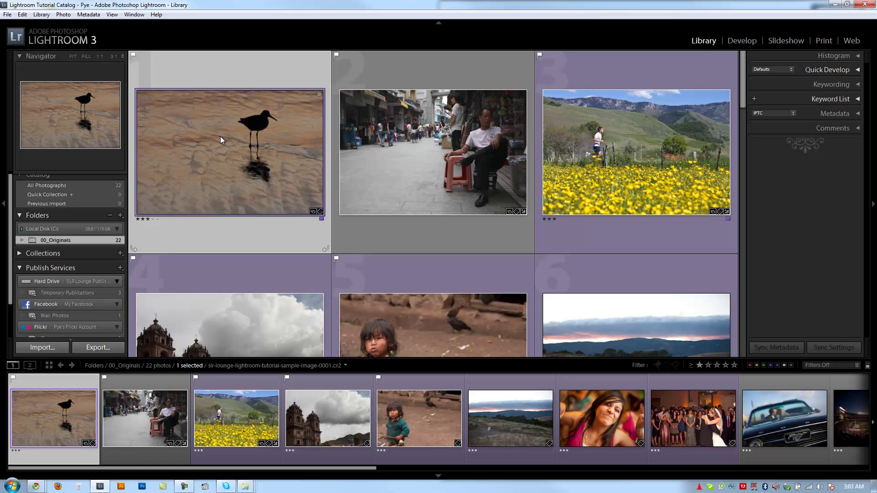
Toggle the Library Filter bar with backslash, then restore it via View > Show Filter Bar.
mouse_move(221, 136)
mouse_move(256, 162)
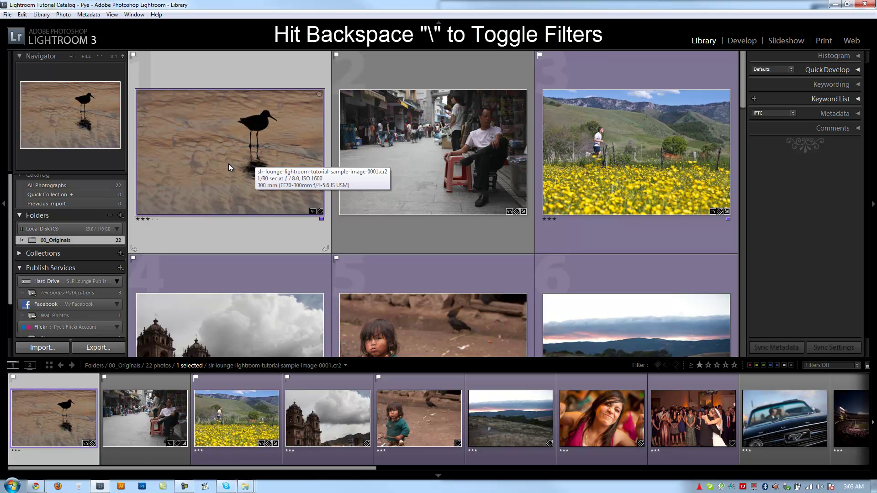
key(backslash)
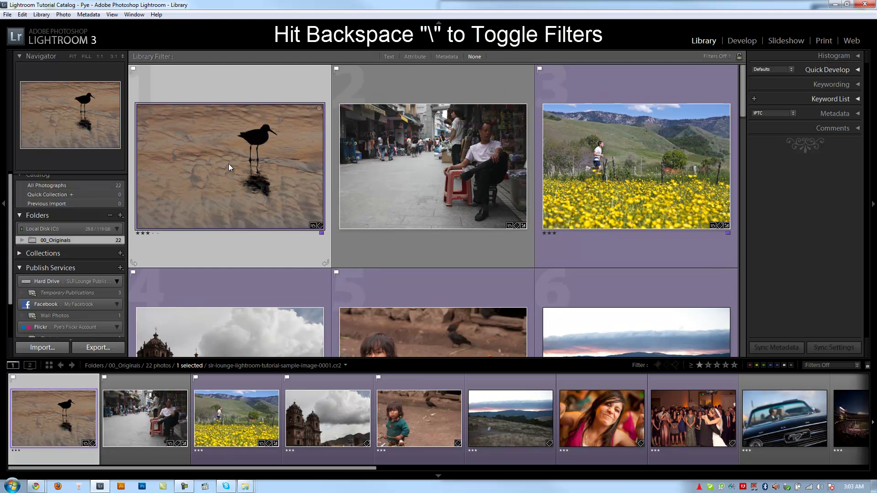
key(backslash)
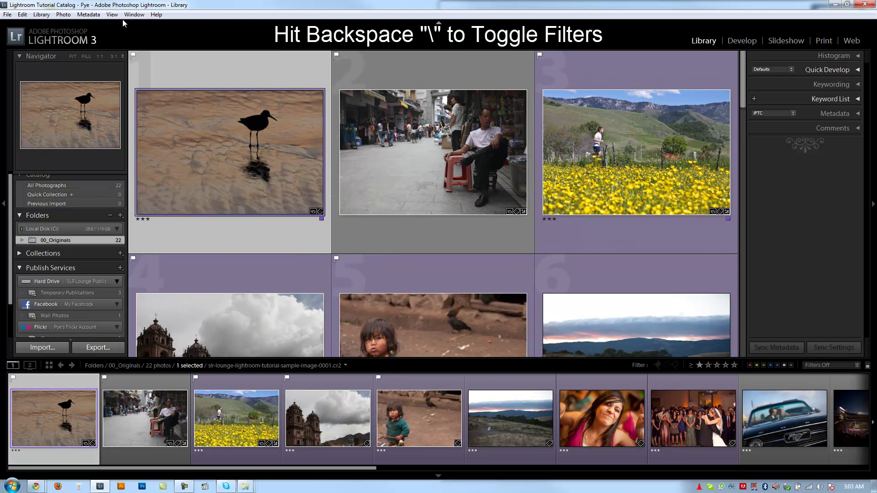
click(113, 14)
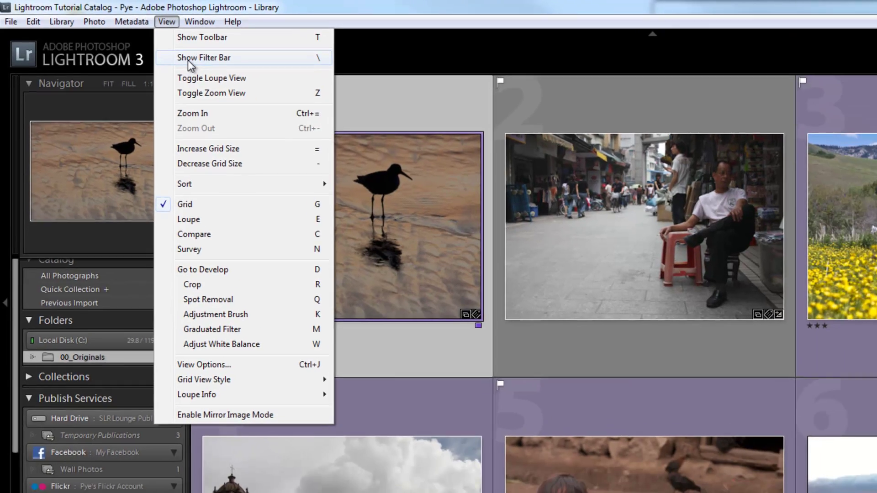
click(205, 66)
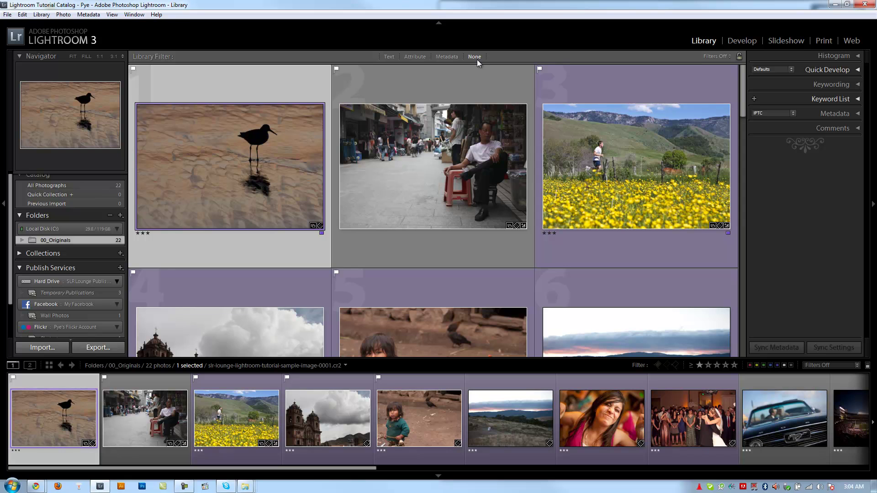
Cycle through Metadata, Attribute and None filters, ending with Text and Attribute rows combined.
click(447, 58)
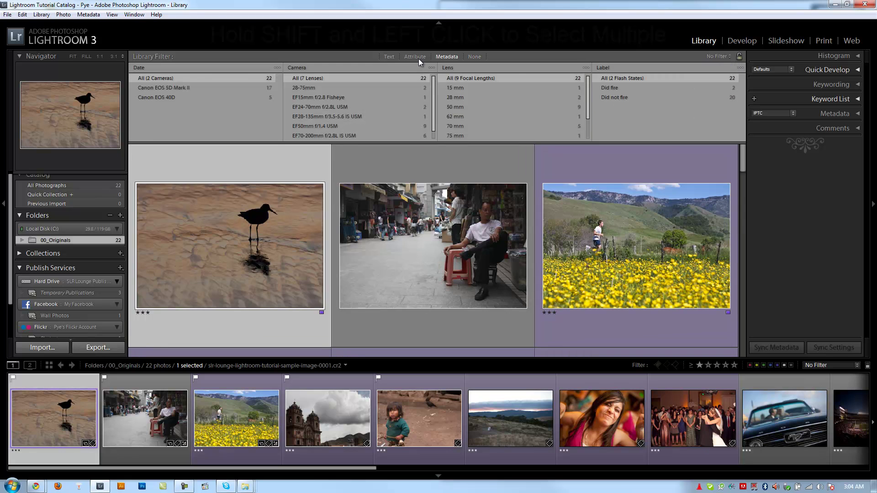
shift+click(419, 59)
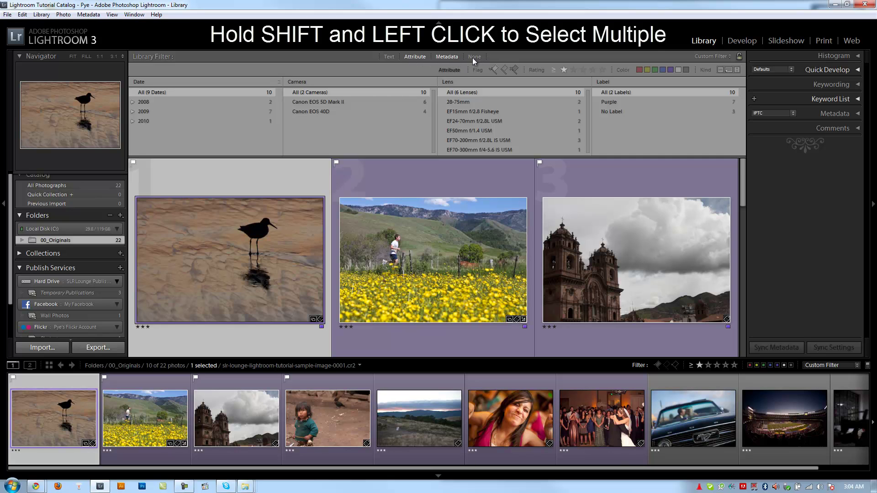
click(472, 58)
click(451, 58)
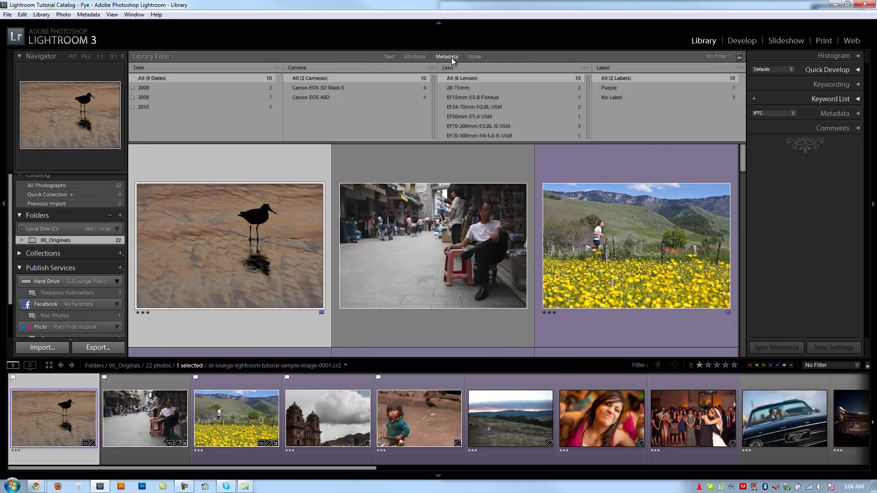
click(414, 57)
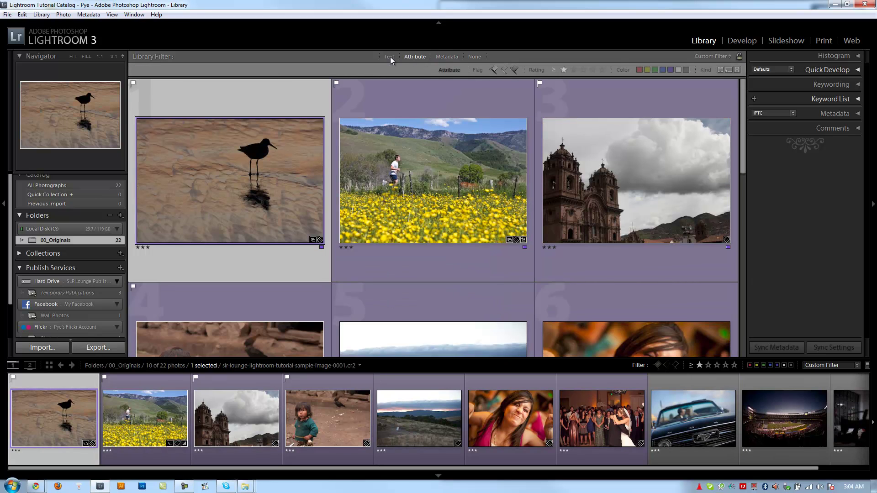
shift+click(389, 56)
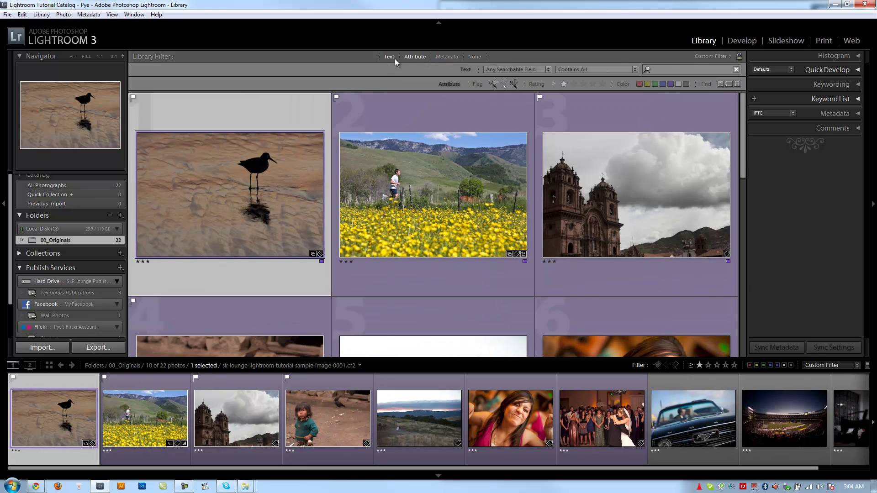
Keep only the Text filter and search Any Searchable Field for 'china'.
click(414, 58)
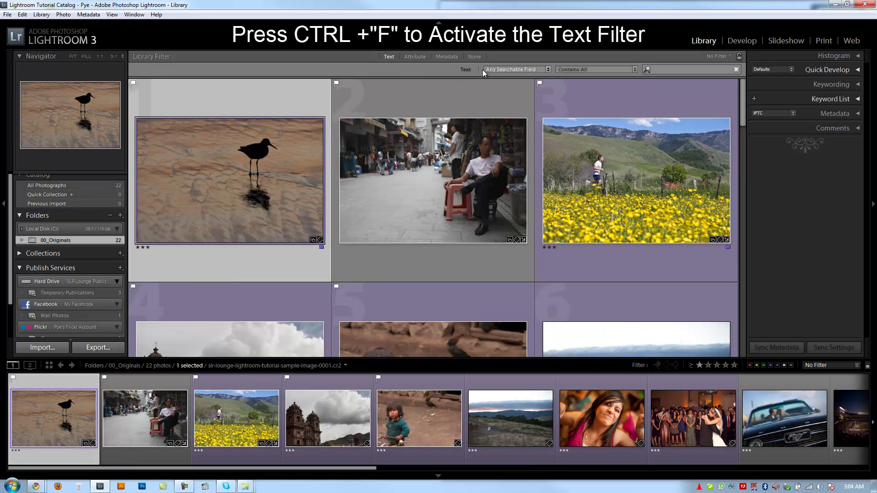
click(515, 71)
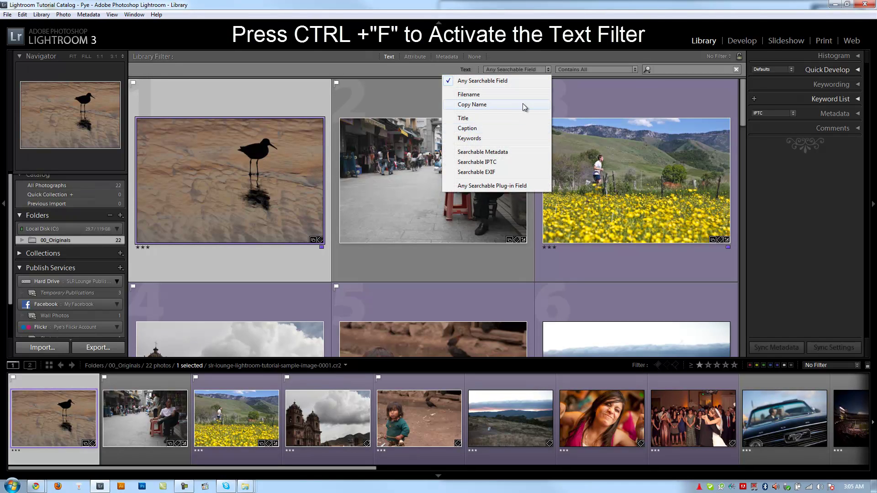
click(528, 69)
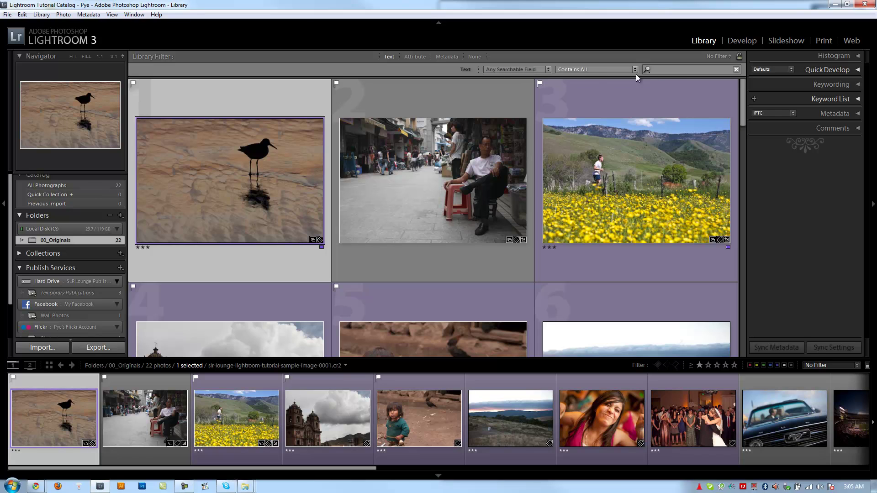
click(673, 71)
text(china)
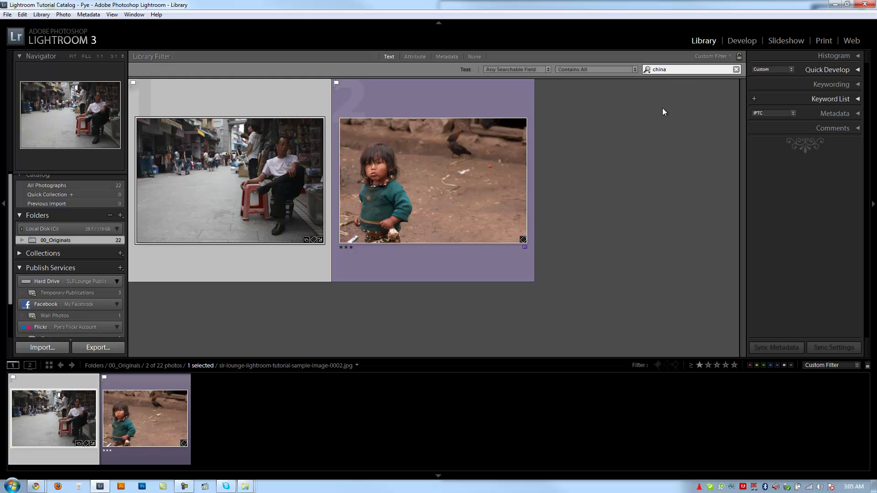
Select the little girl and street scene results, keeping Contains All and Any Searchable Field.
click(452, 180)
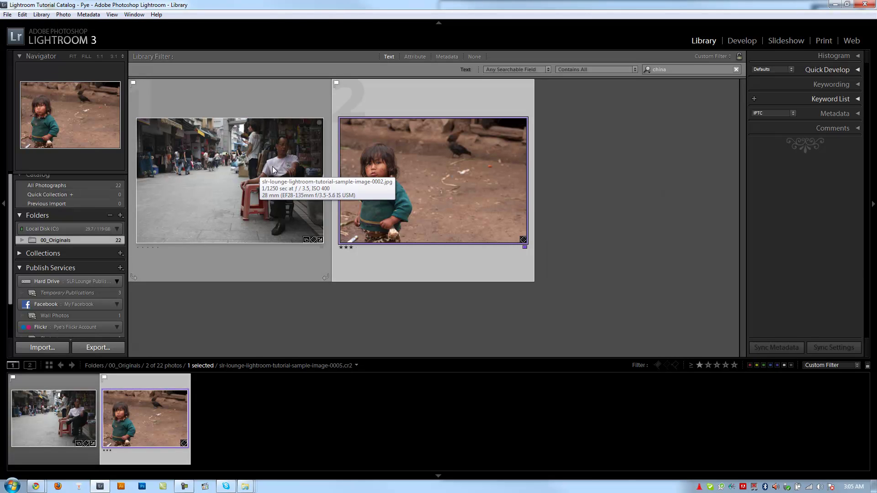
click(246, 174)
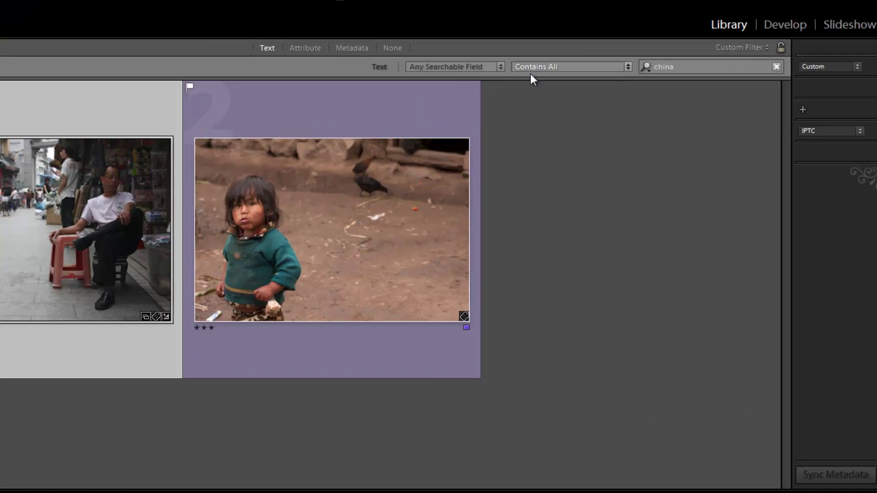
click(574, 69)
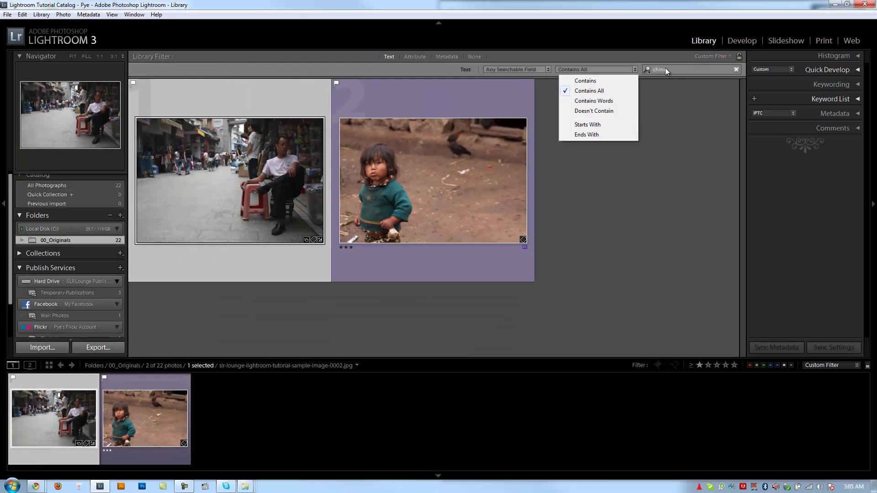
click(706, 49)
click(234, 62)
click(534, 70)
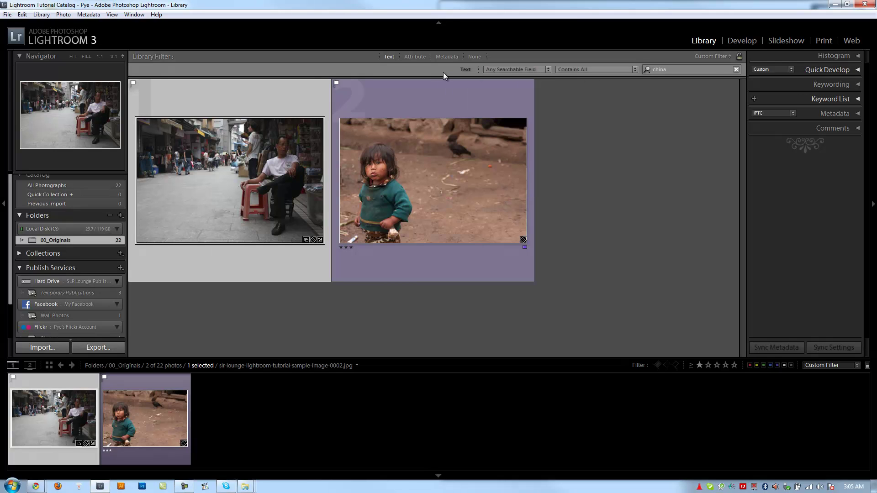
Switch to the Attribute filter showing only flagged photos rated one star or higher.
click(384, 56)
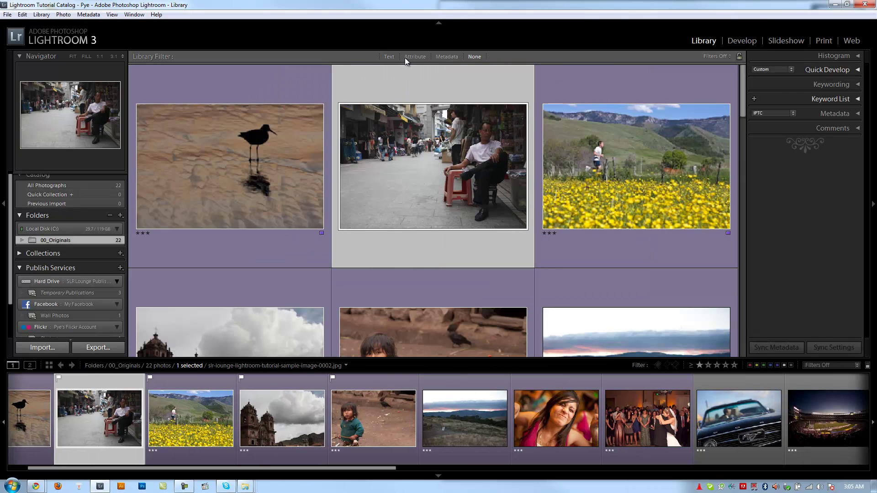
click(411, 57)
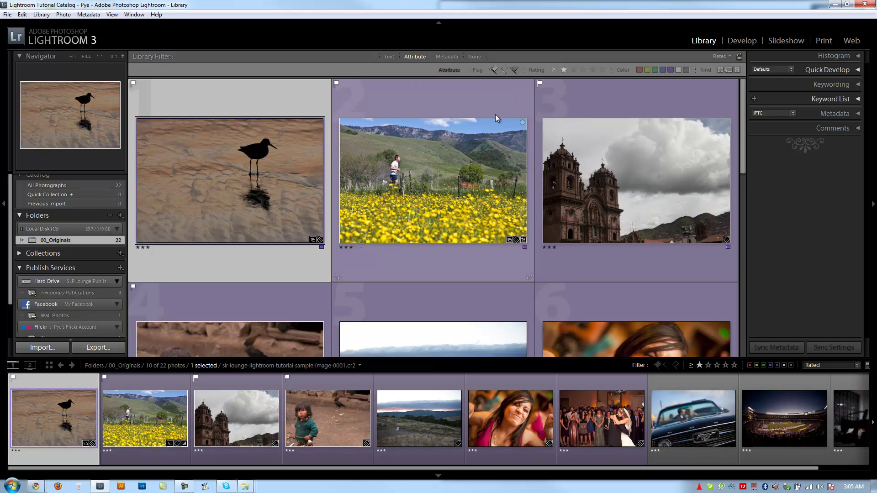
click(351, 170)
click(280, 171)
click(494, 70)
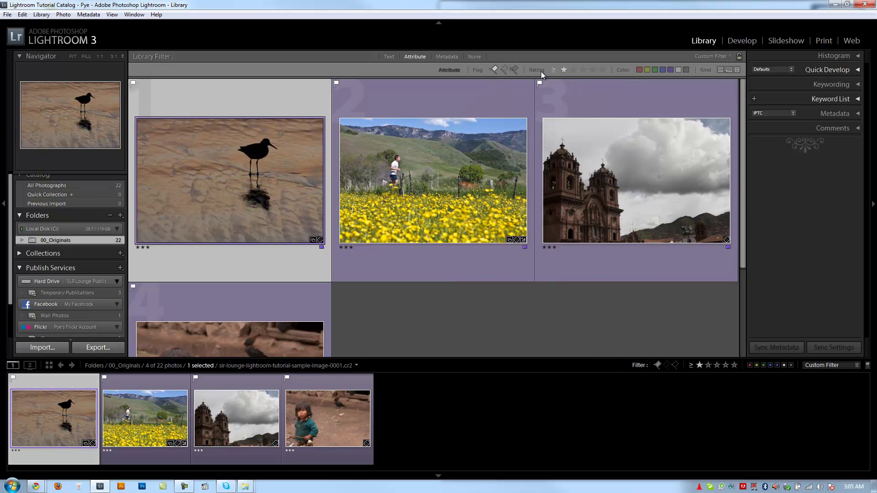
click(564, 70)
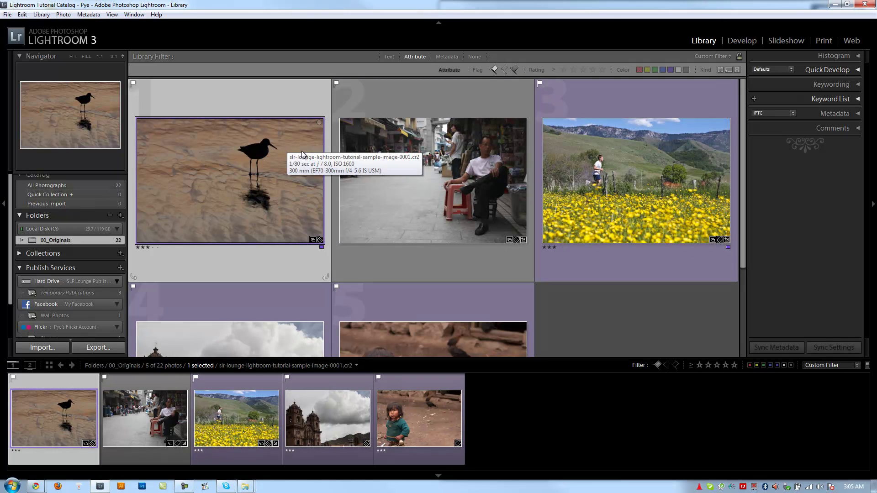
click(562, 72)
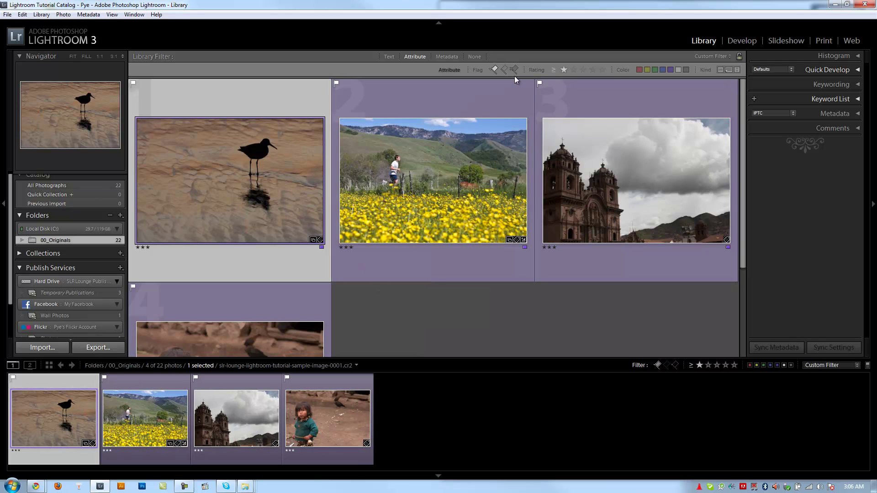
Toggle the red, yellow and purple label swatches until only Purple stays active.
click(671, 70)
click(640, 71)
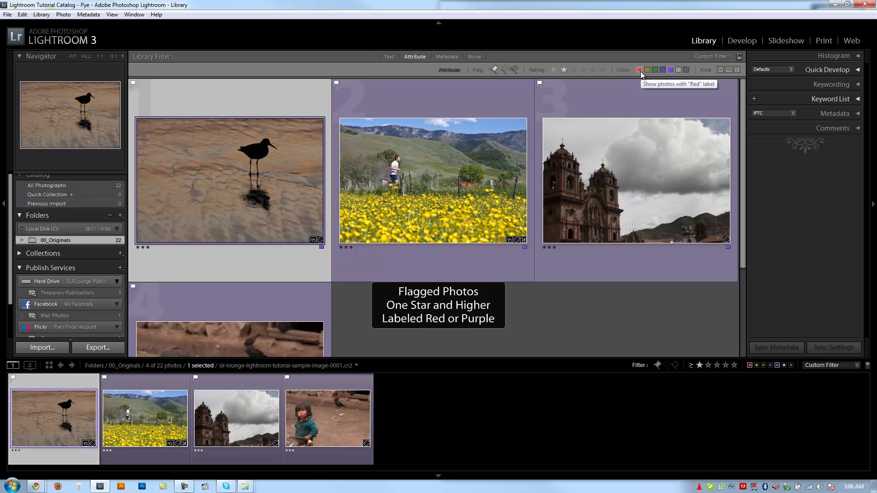
click(646, 70)
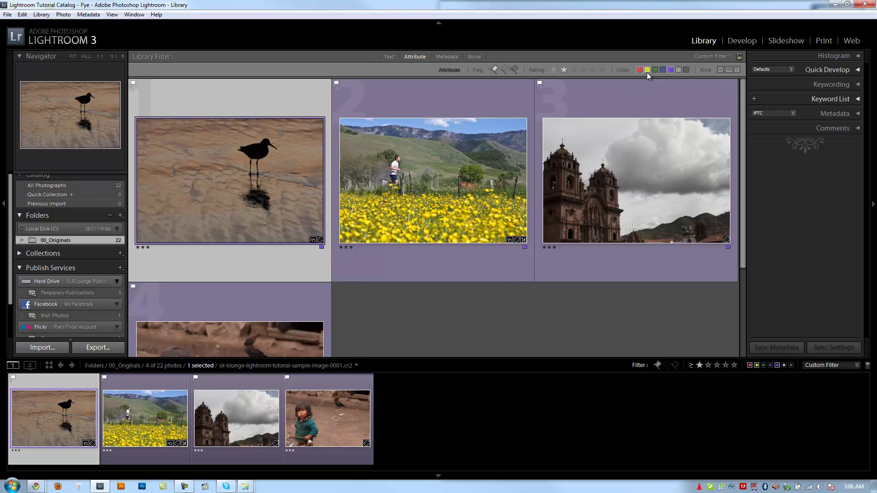
click(671, 71)
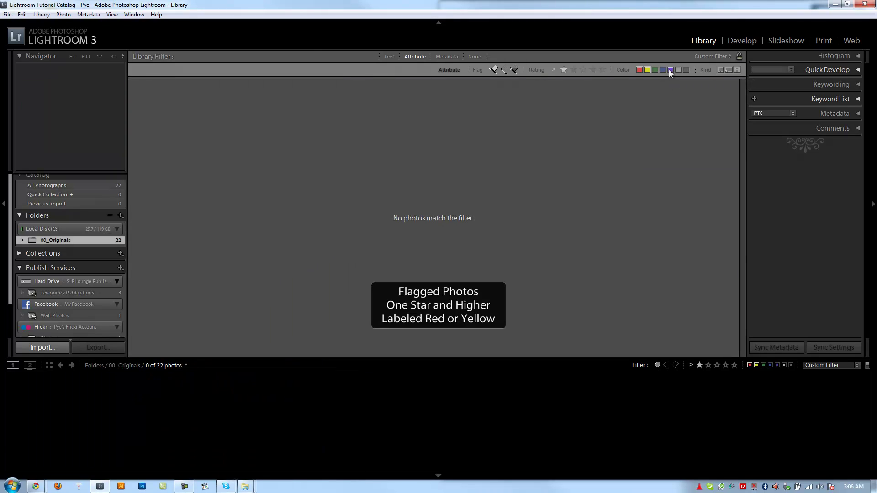
click(639, 71)
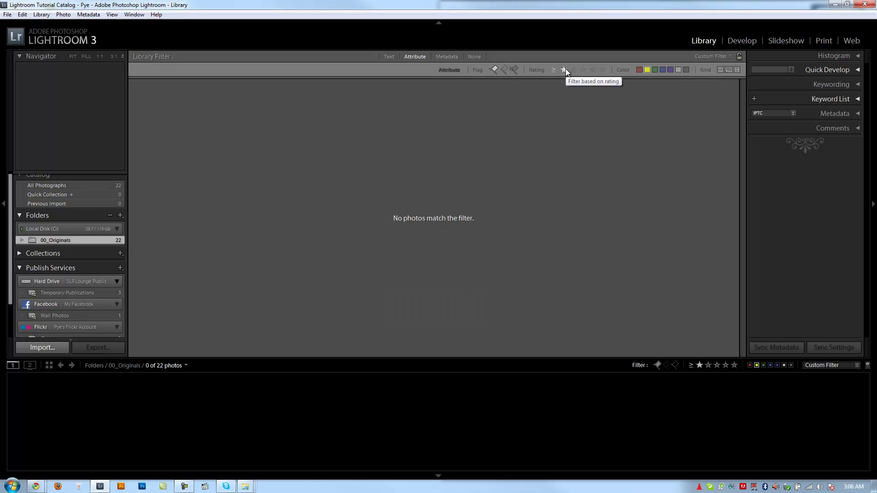
click(648, 71)
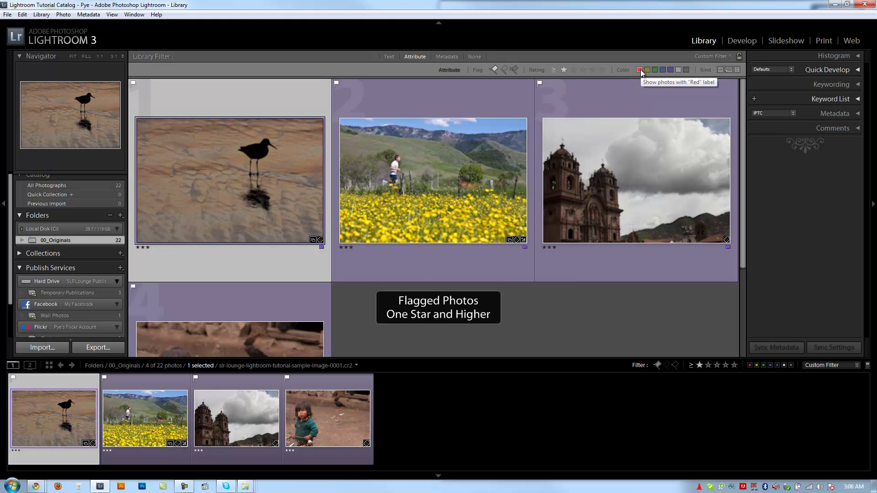
click(640, 69)
click(641, 69)
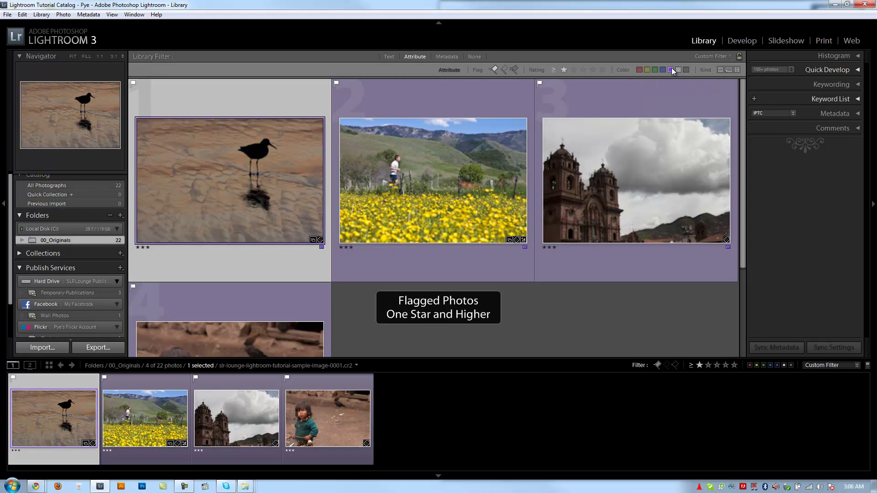
click(671, 69)
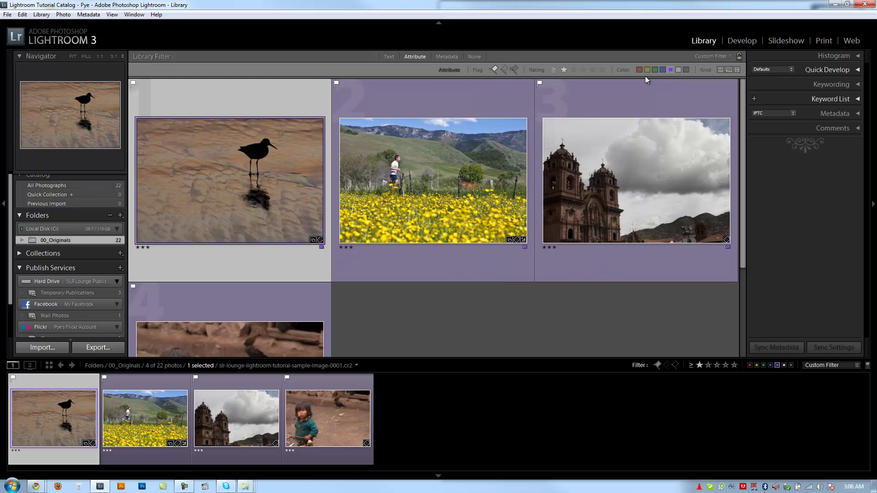
click(418, 59)
In the Date column expand 2008, try 25 - Monday and February, then filter to 2008.
click(443, 58)
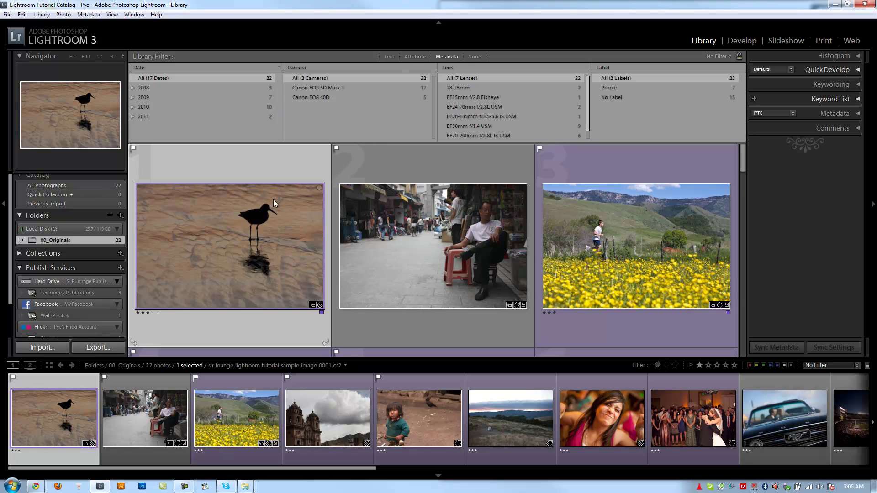
mouse_move(254, 213)
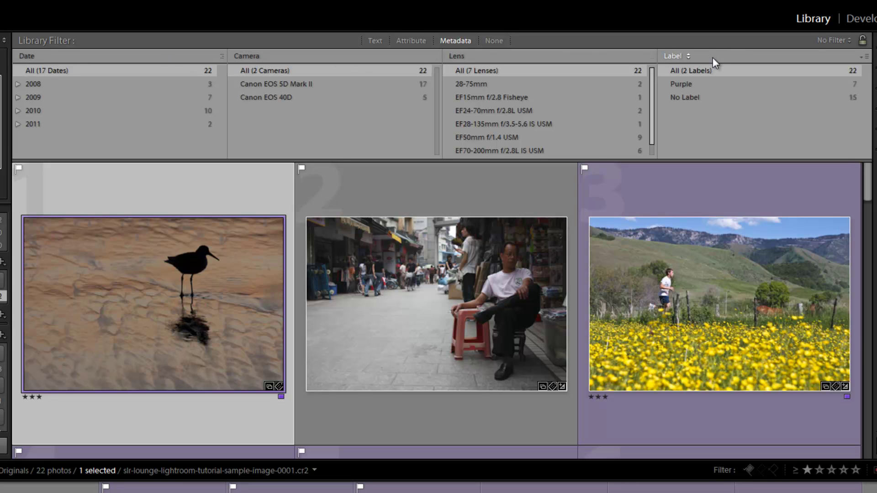
key(Right)
key(Right)
key(Right)
key(Right)
key(Right)
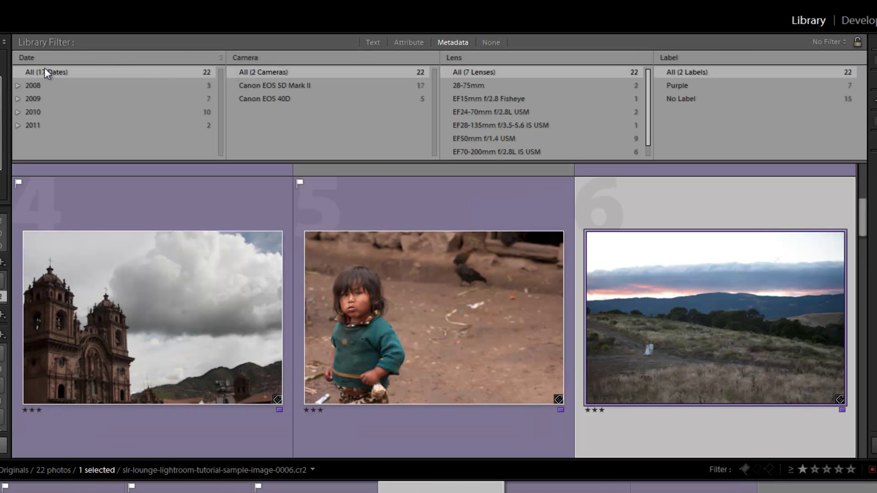
click(17, 86)
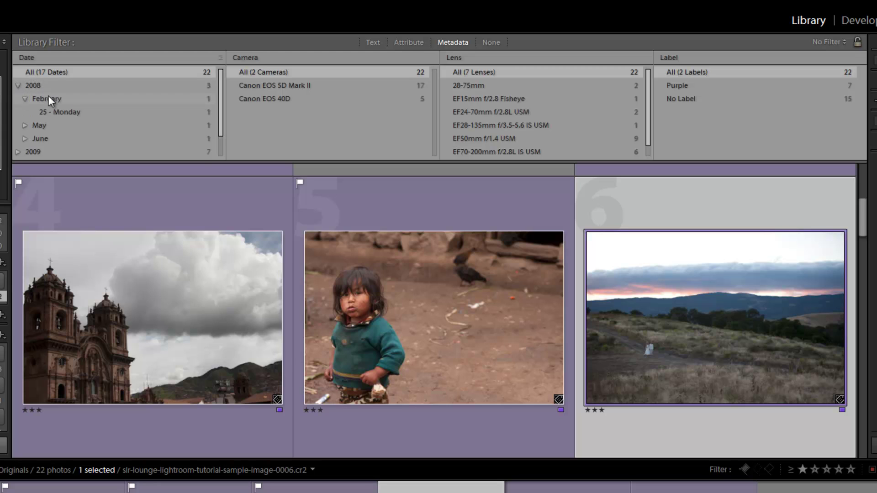
click(76, 112)
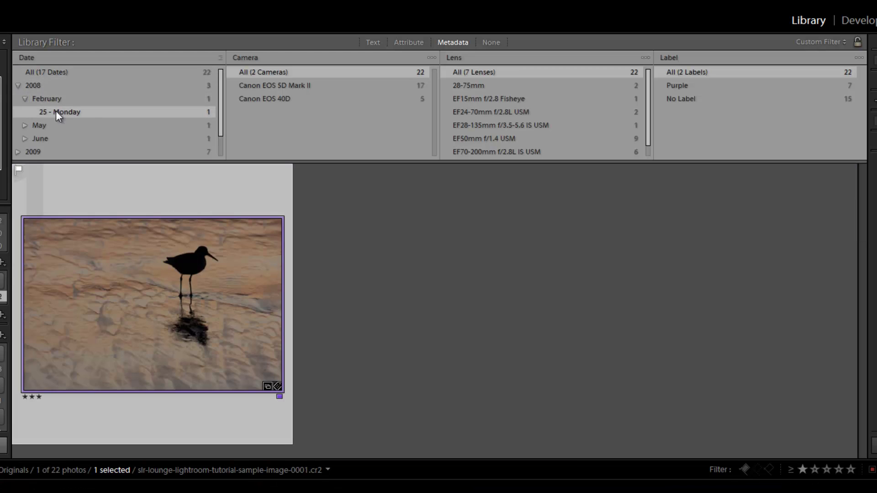
click(27, 99)
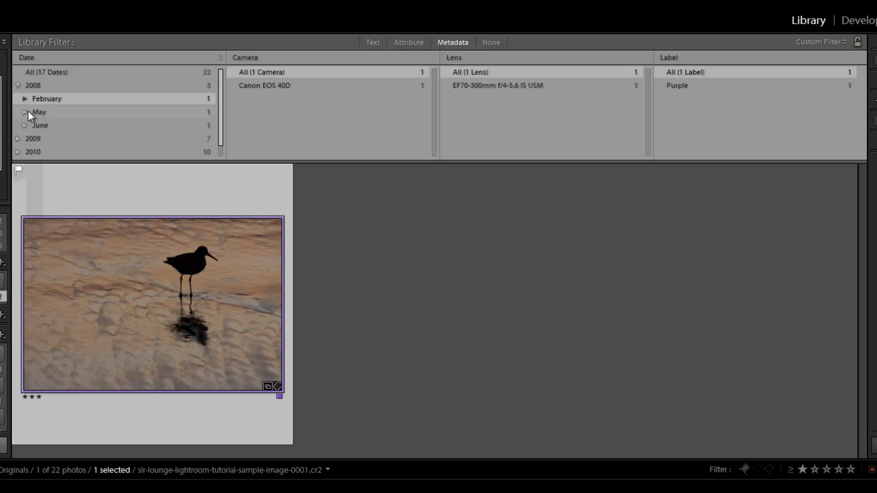
click(17, 86)
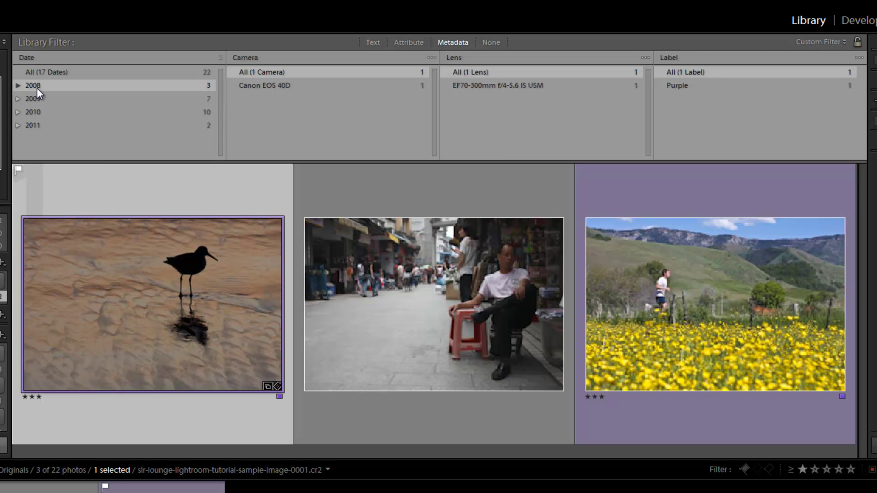
click(62, 71)
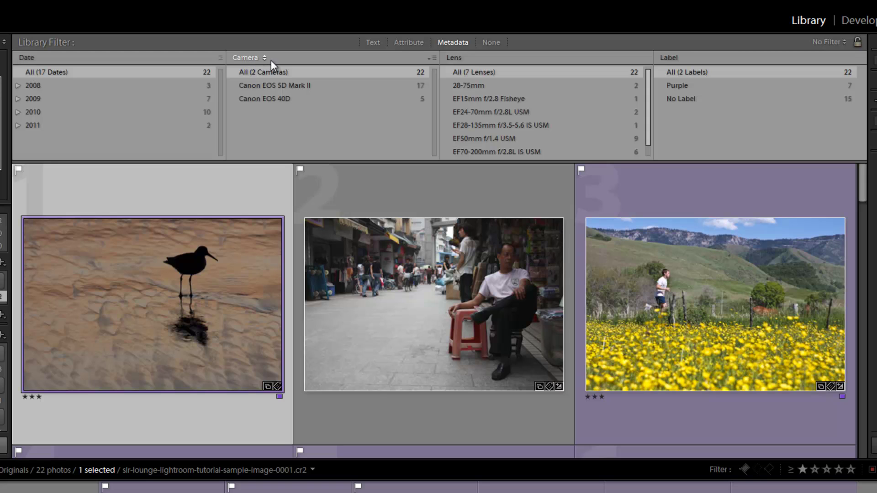
click(272, 99)
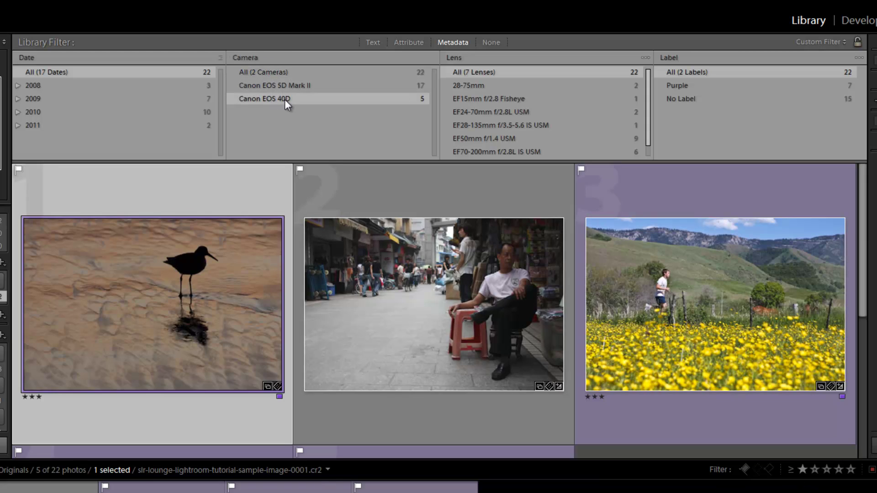
click(296, 84)
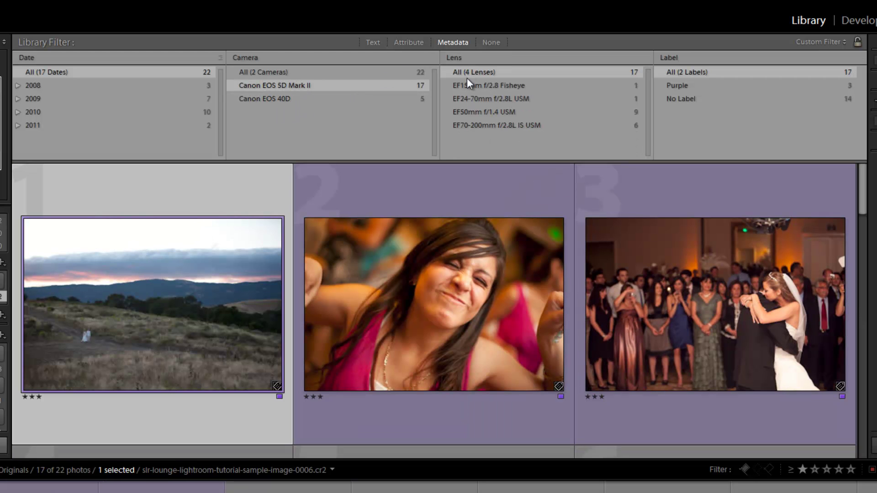
click(471, 90)
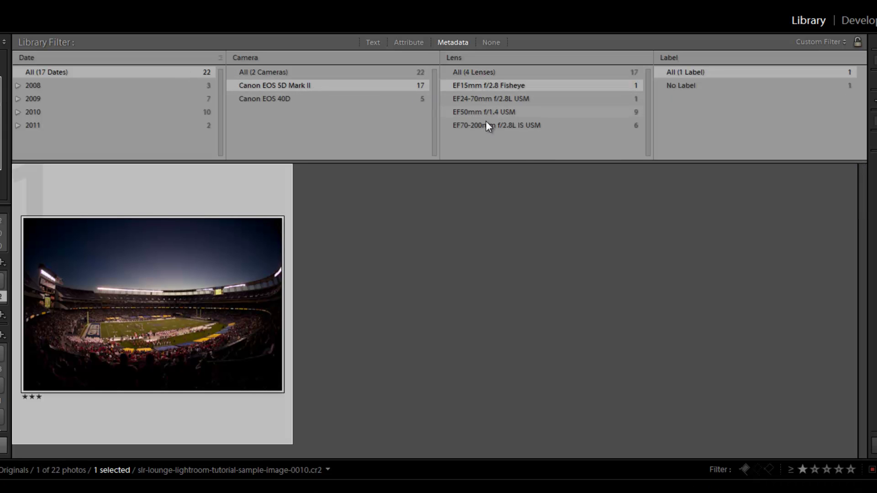
click(506, 113)
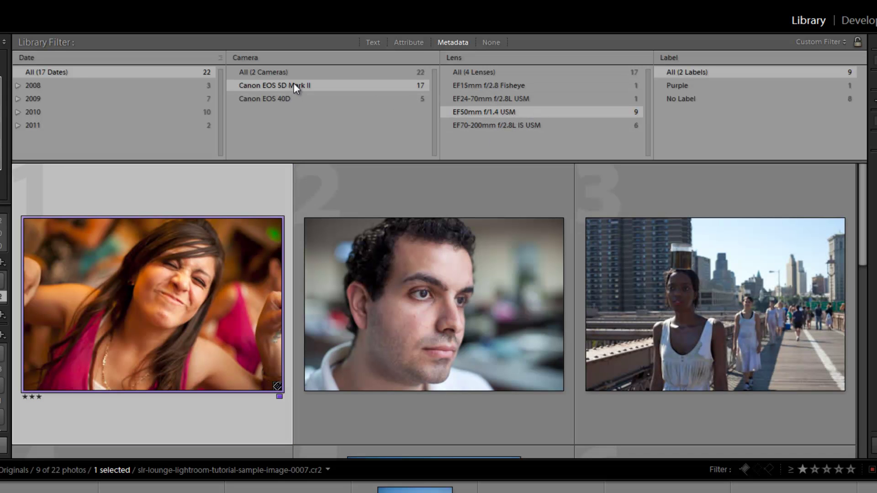
click(77, 100)
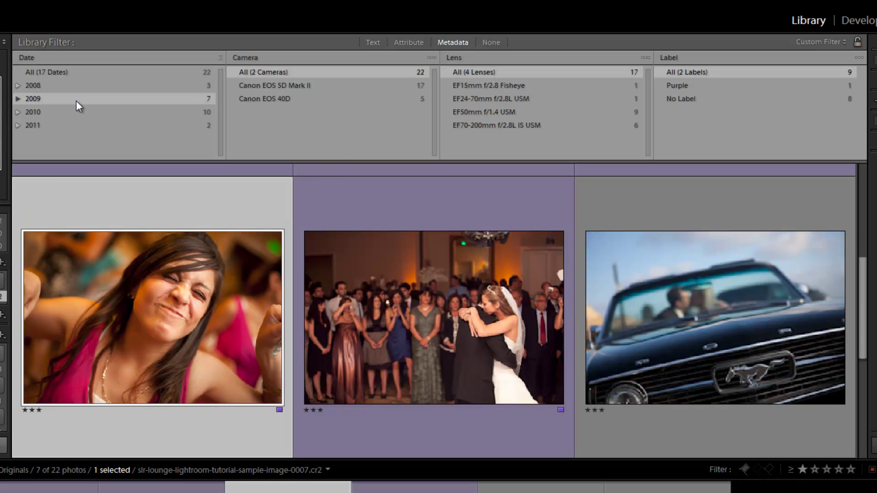
click(273, 87)
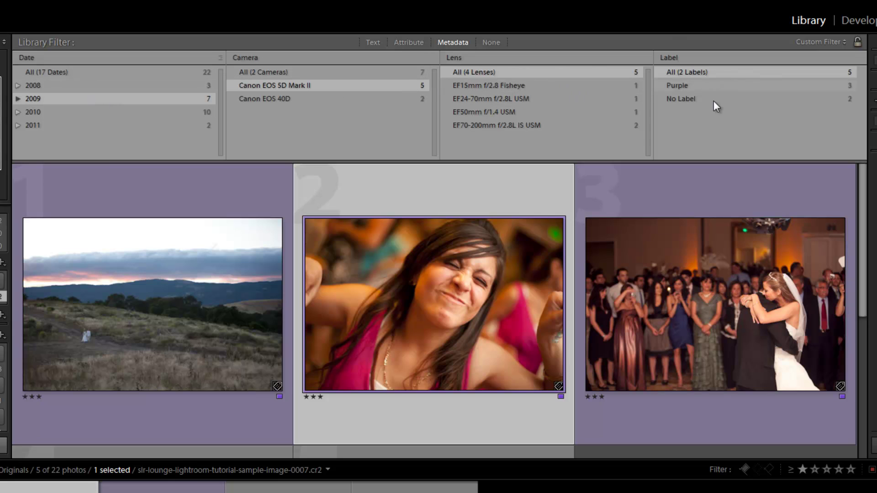
click(508, 116)
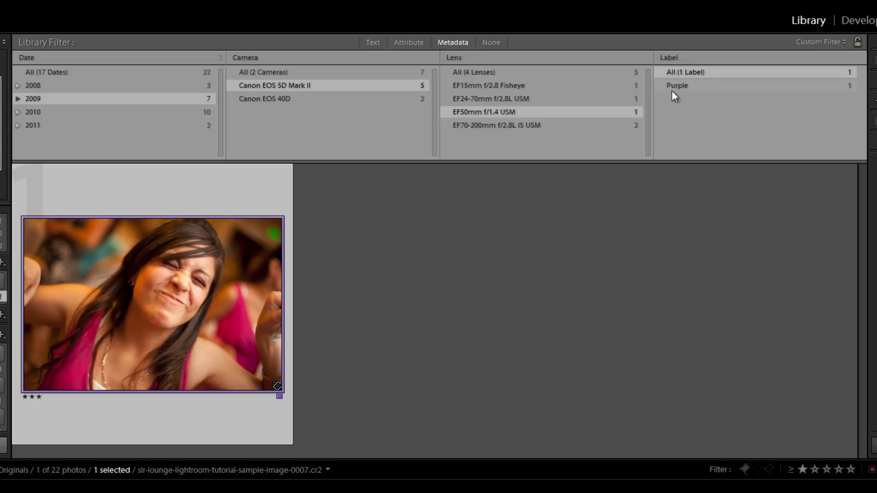
Clear metadata filters and switch the first column to Focal Length after trying File Type and Lens.
click(158, 76)
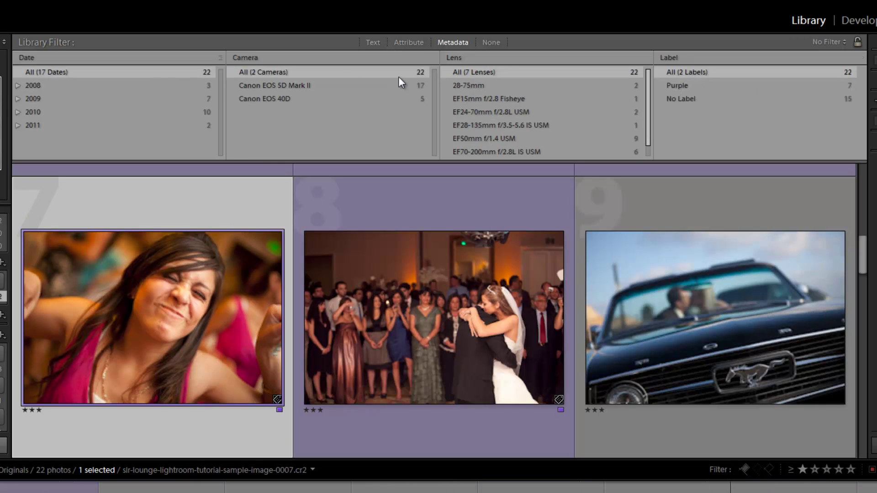
click(40, 57)
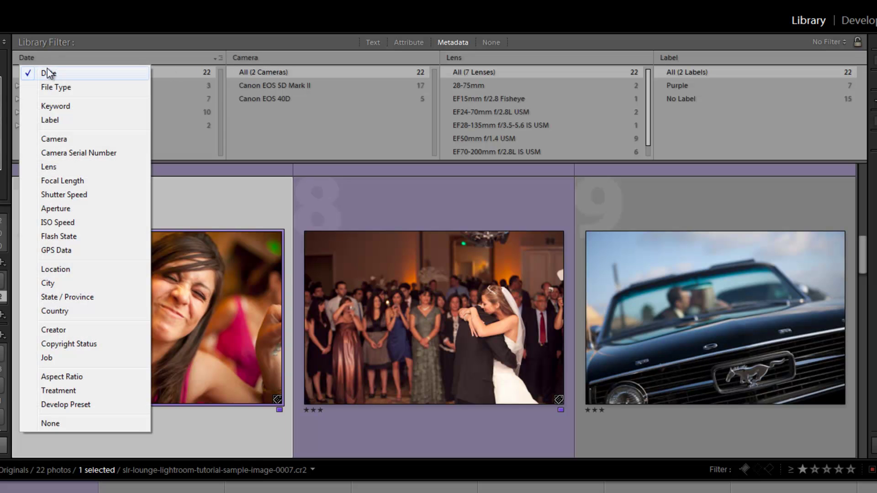
click(59, 88)
click(43, 59)
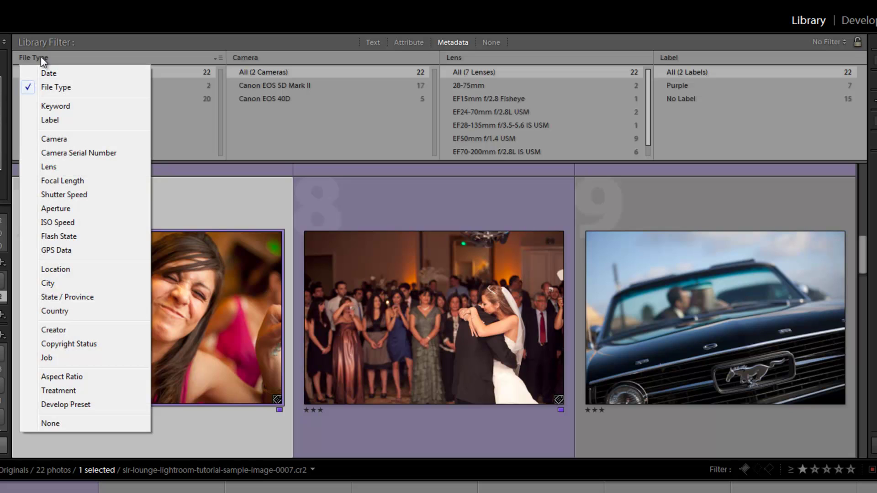
click(70, 167)
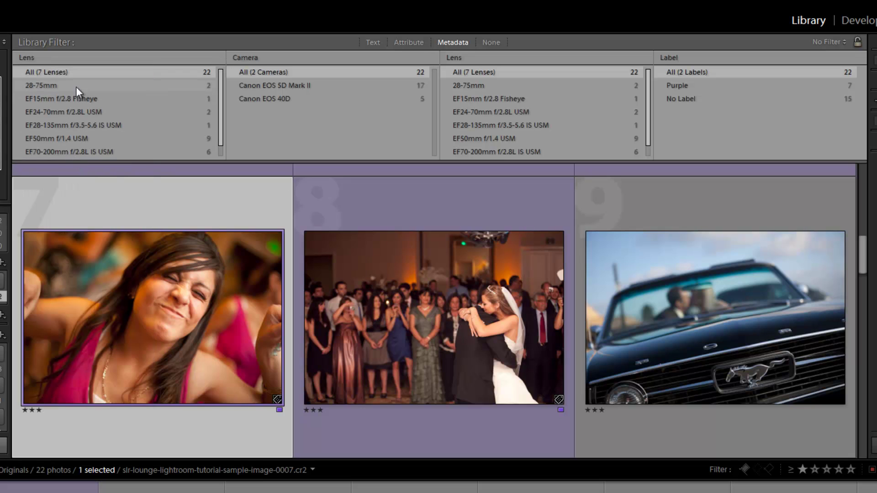
scroll(87, 94, down, 1)
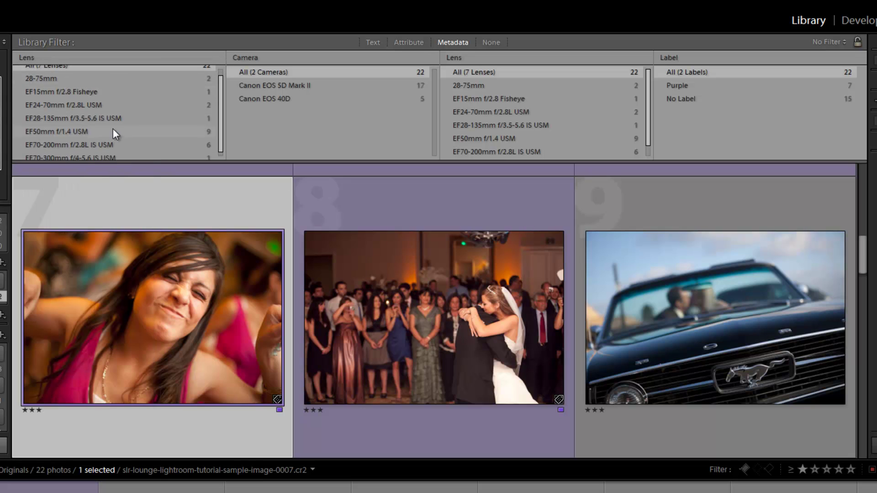
scroll(165, 110, down, 1)
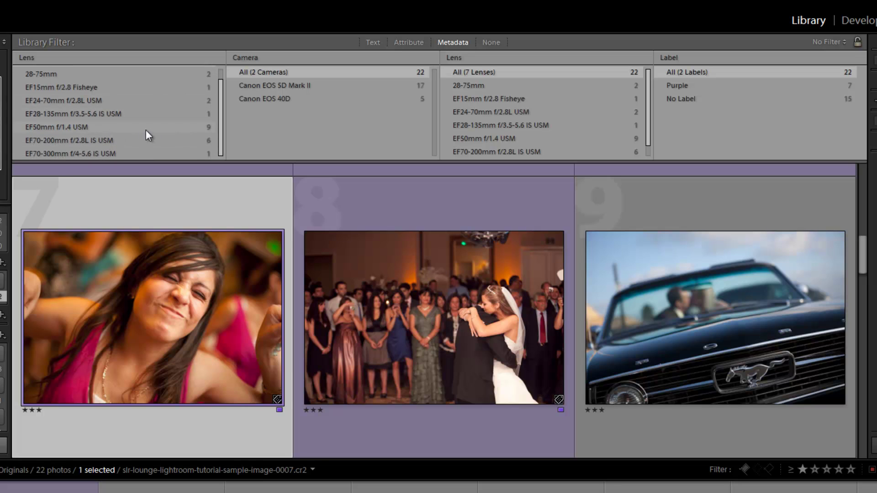
scroll(114, 118, up, 1)
click(32, 58)
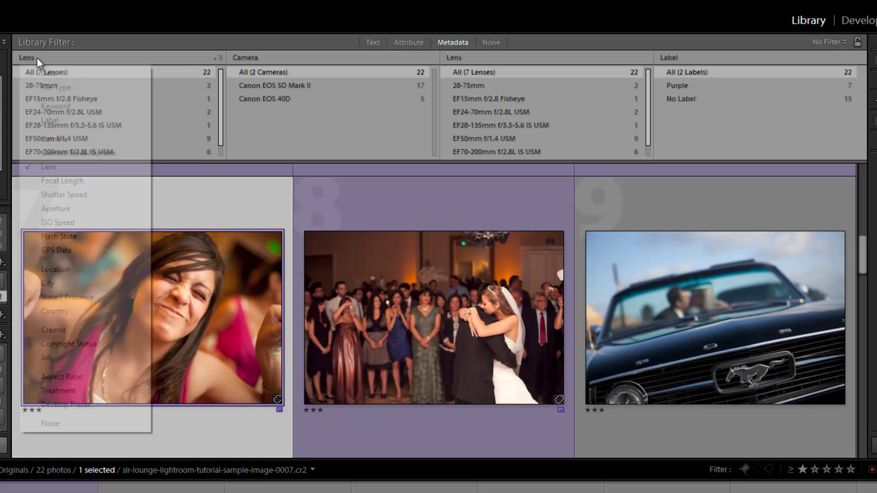
click(62, 180)
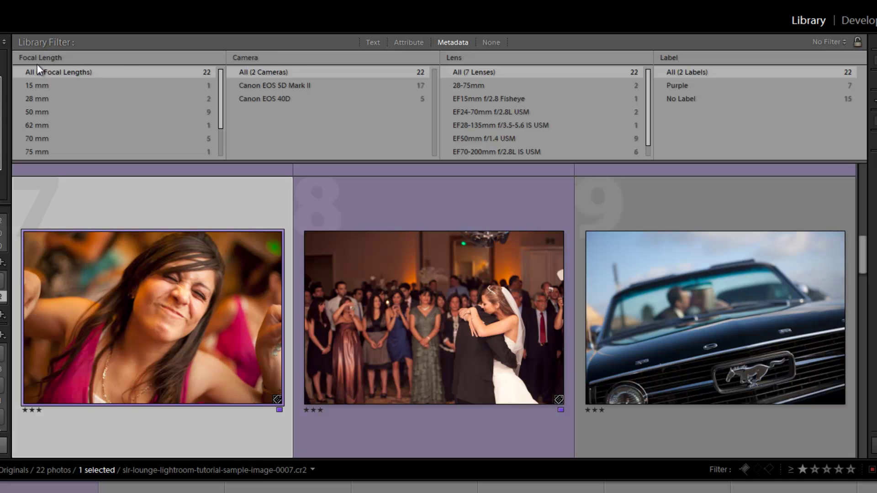
Set the second column to Camera Serial Number and the third column to ISO Speed.
click(249, 58)
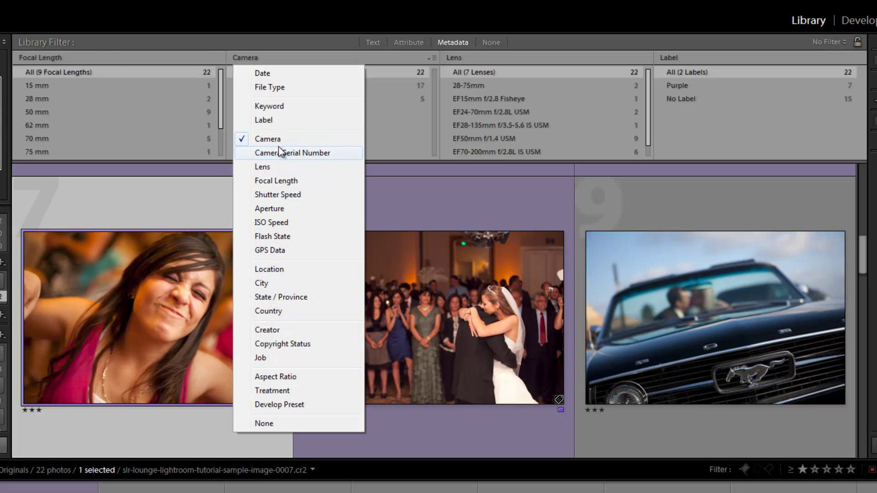
click(280, 153)
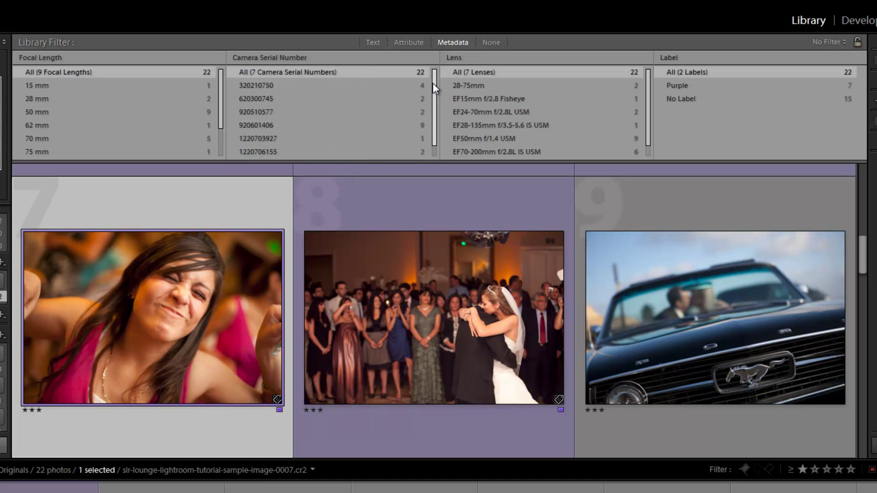
click(283, 58)
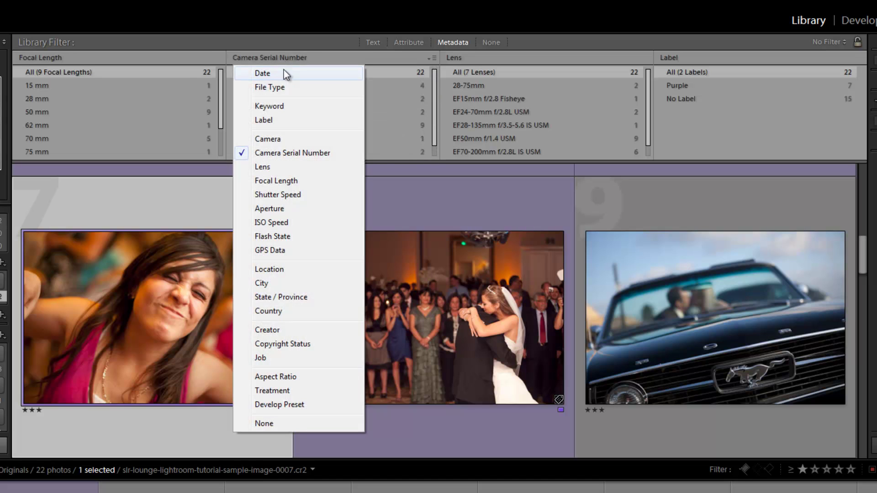
click(289, 139)
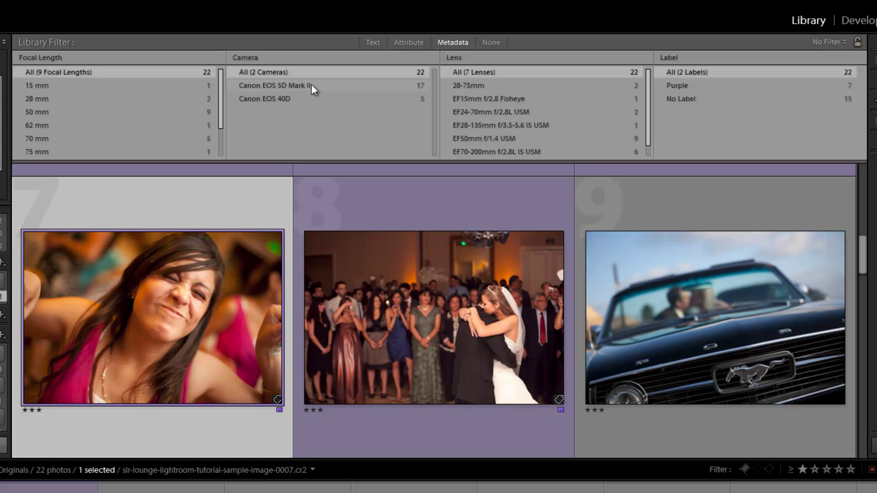
click(256, 59)
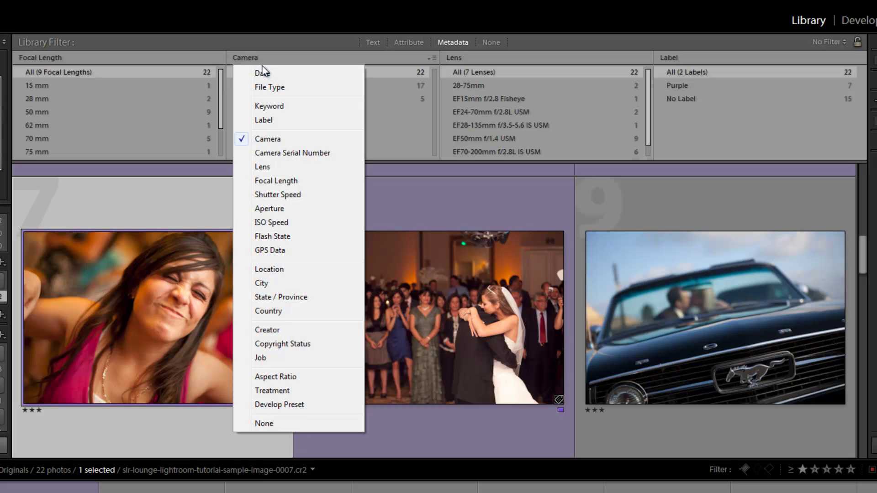
click(290, 150)
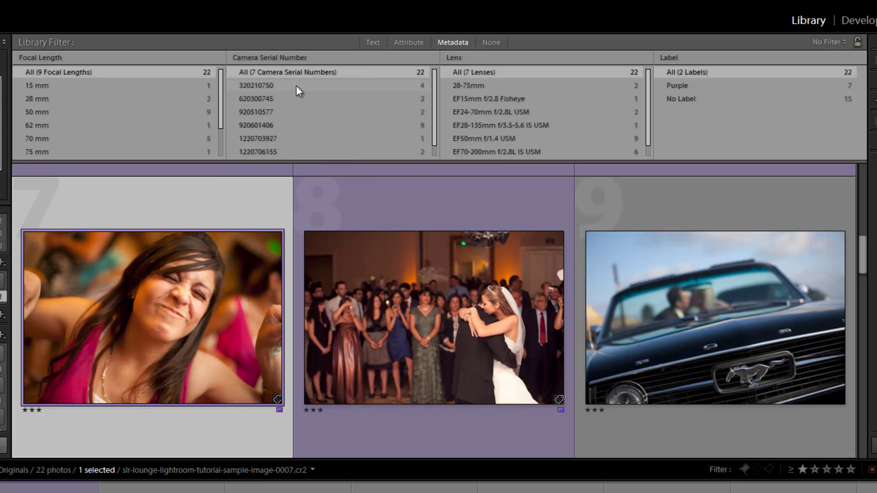
click(470, 58)
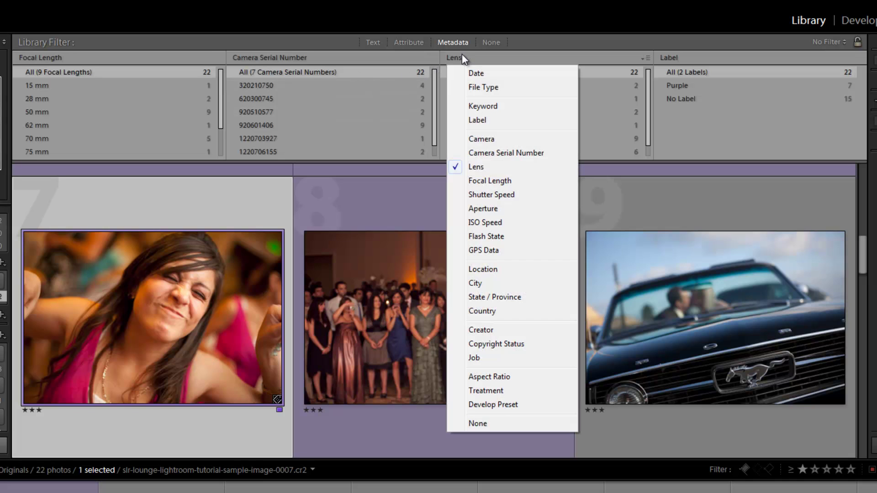
click(487, 223)
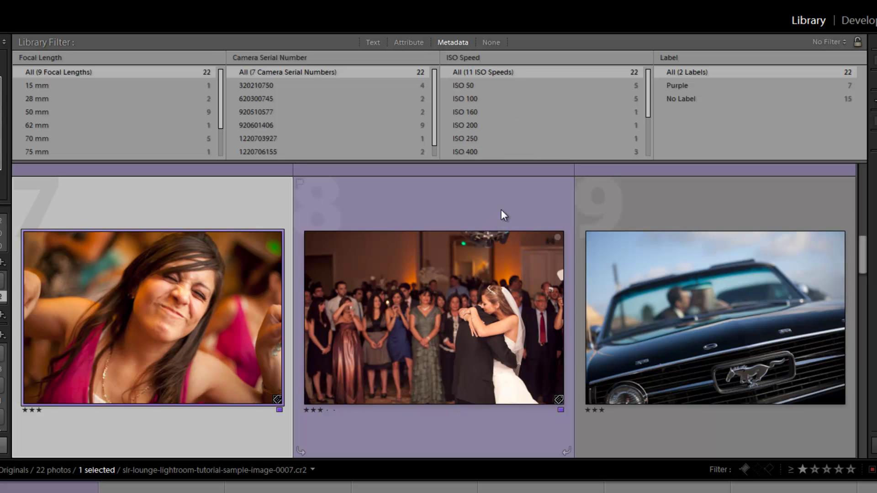
Filter to 50 mm, one camera serial number, and ISO 160 after briefly picking ISO 1600.
click(175, 114)
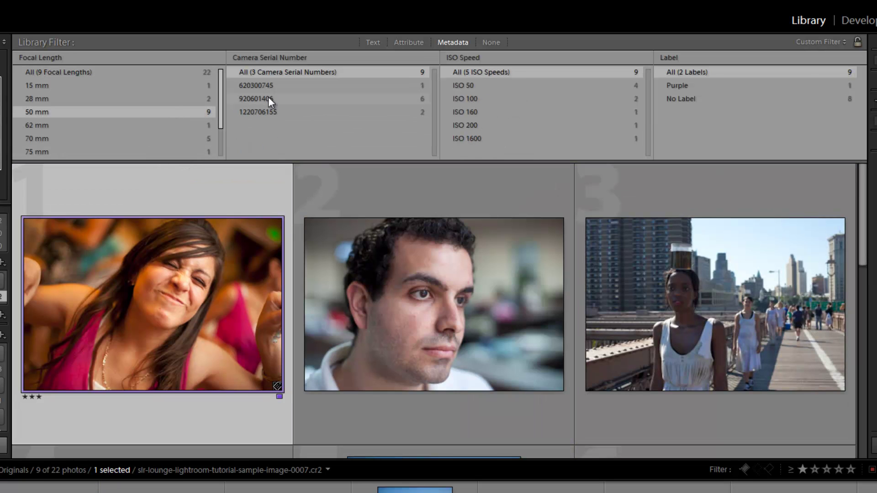
click(260, 98)
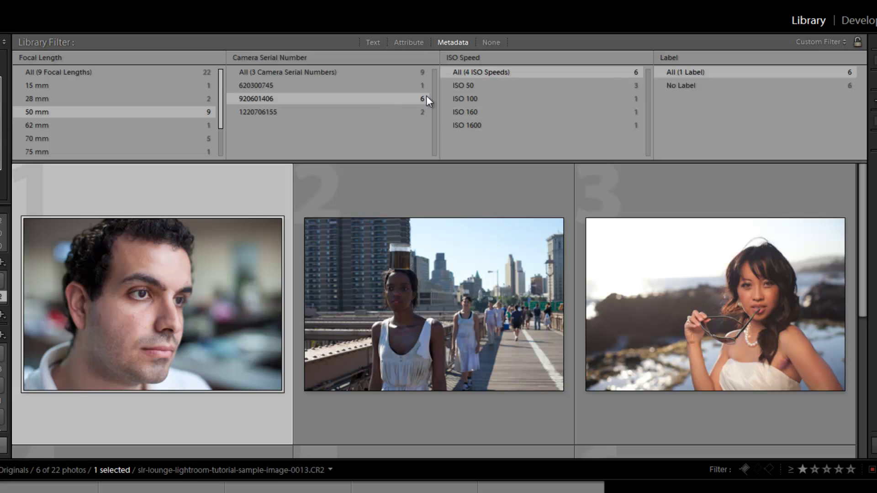
click(481, 124)
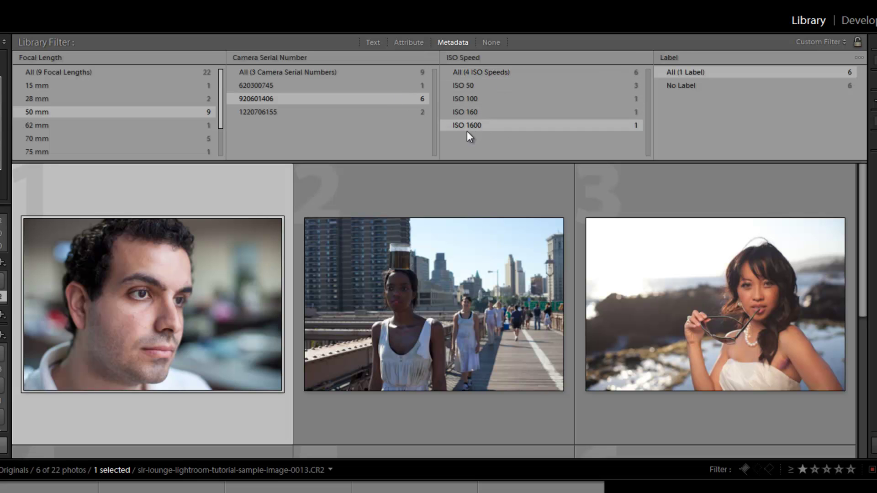
click(474, 117)
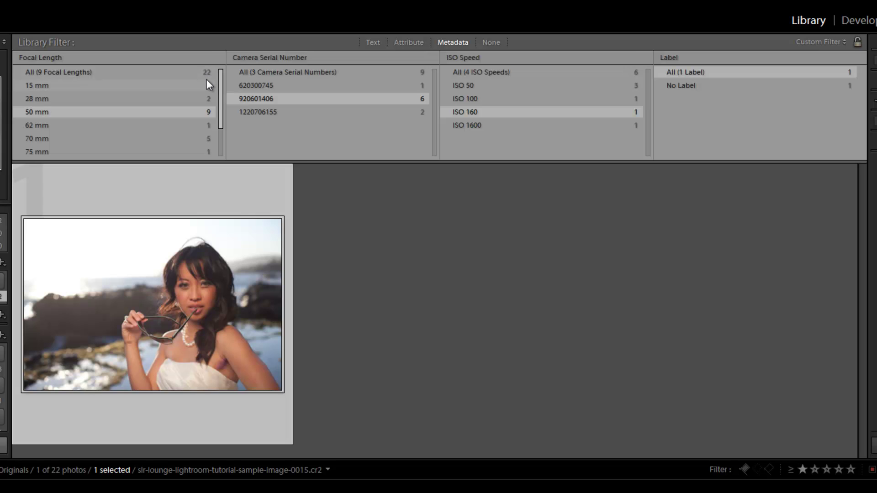
Turn the library filters off, then apply the Camera Info filter preset.
click(491, 42)
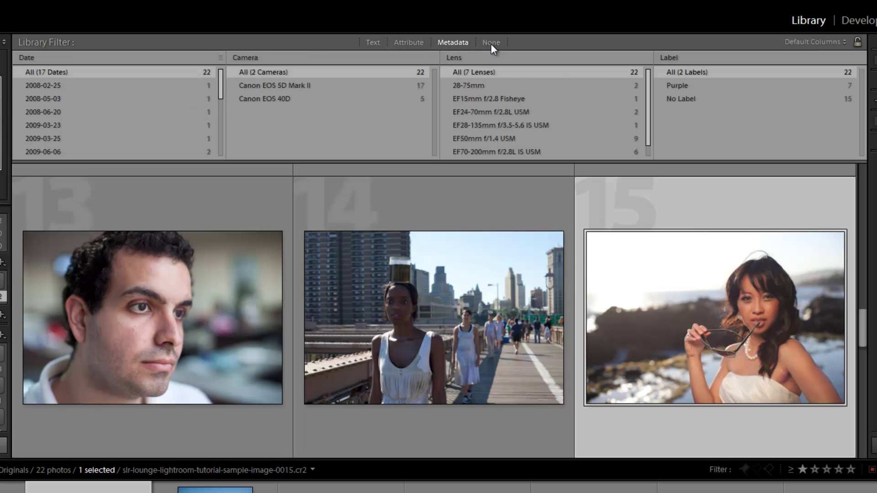
click(490, 43)
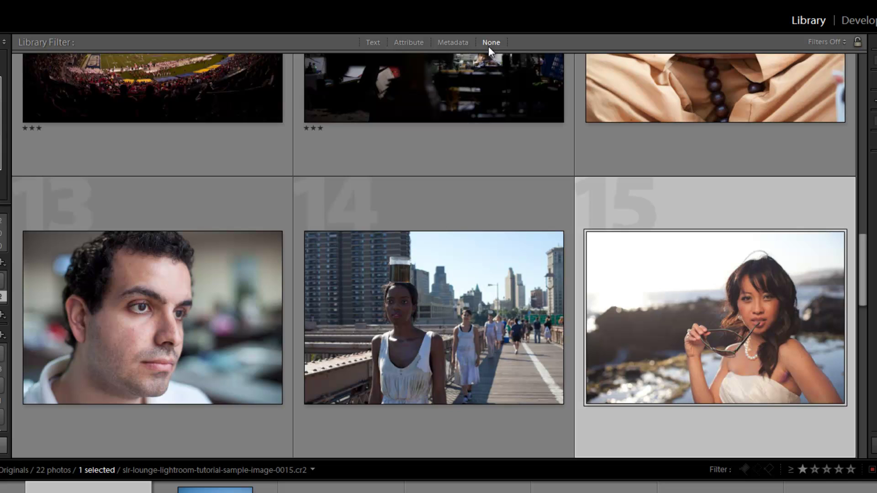
click(820, 42)
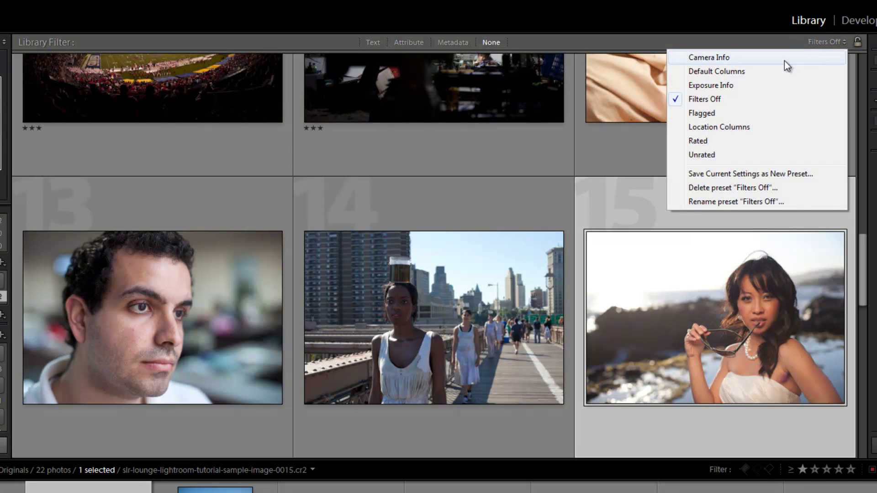
click(729, 98)
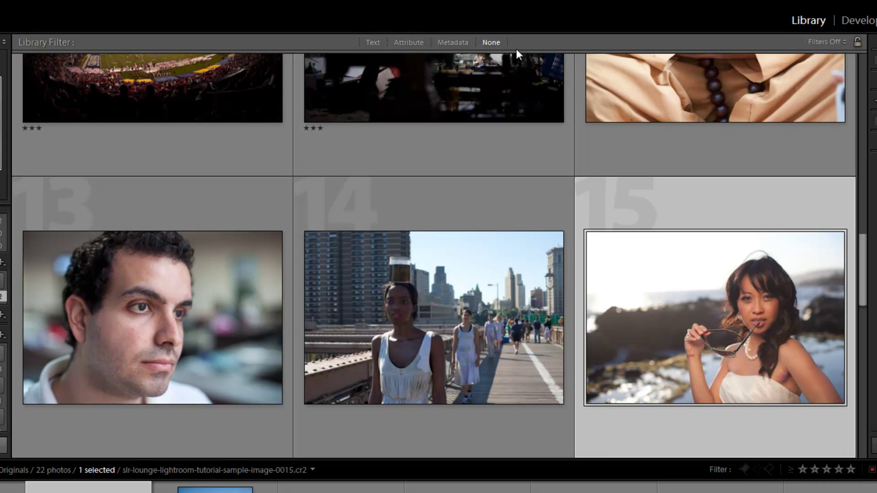
click(816, 41)
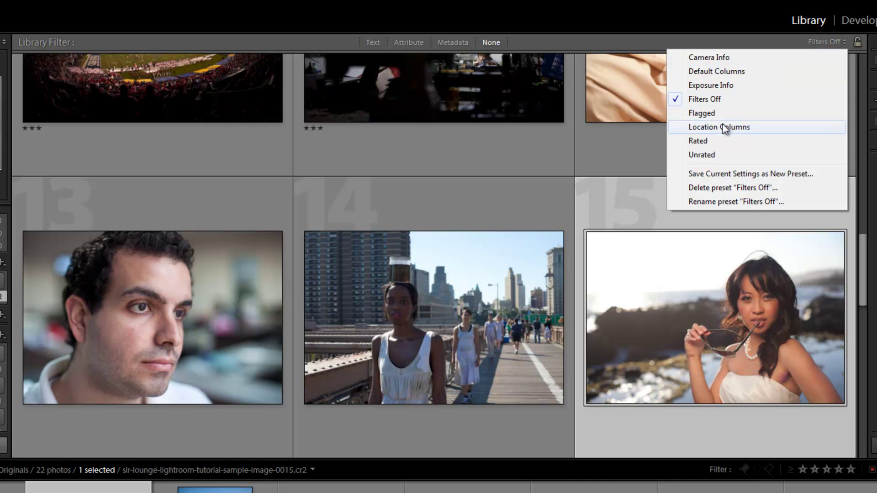
click(709, 57)
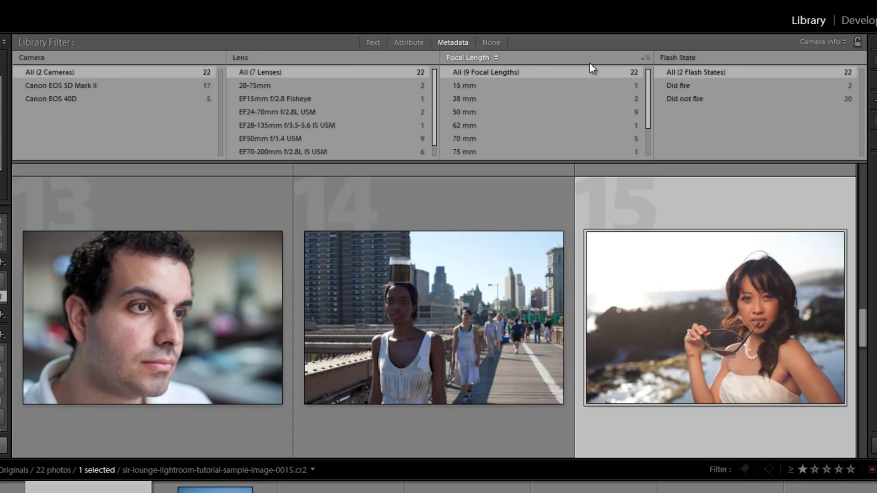
click(811, 42)
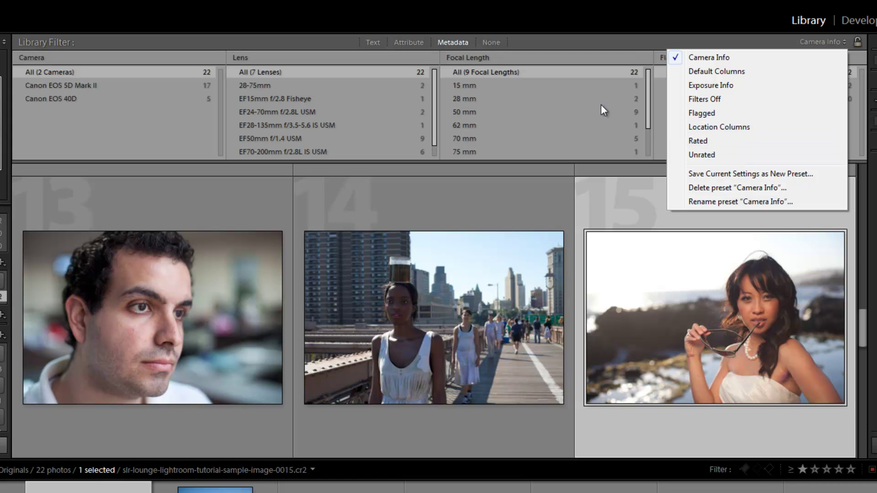
Set the first column to Camera Serial Number and the second column to Lens.
click(33, 59)
click(32, 59)
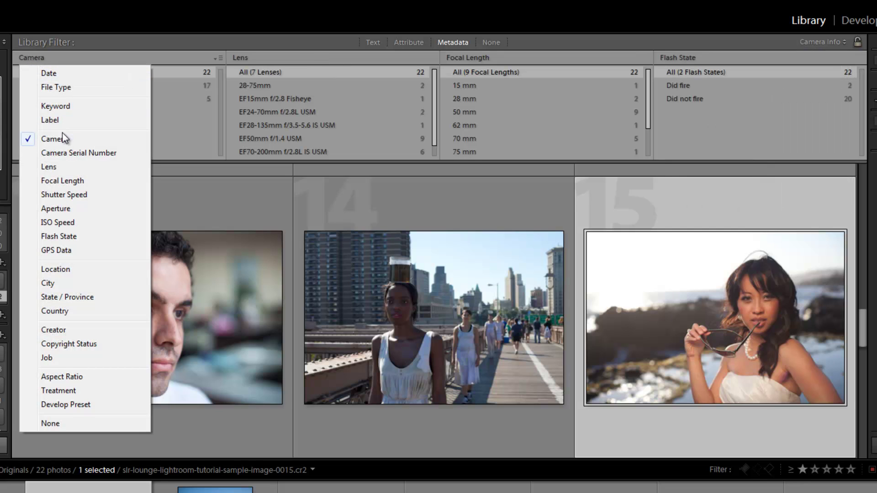
click(51, 155)
click(252, 58)
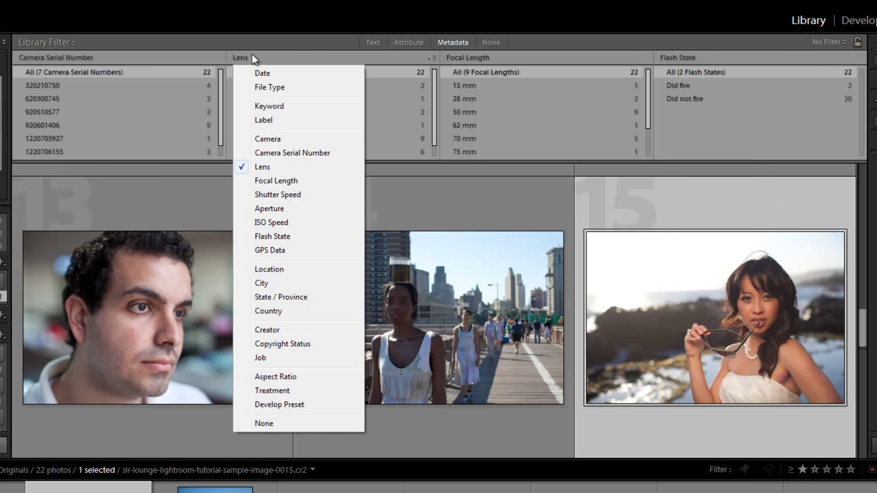
click(305, 181)
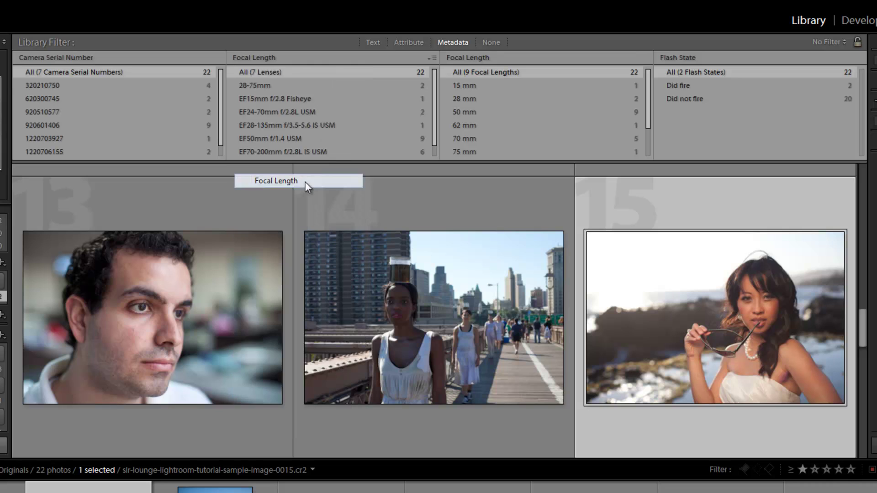
click(269, 58)
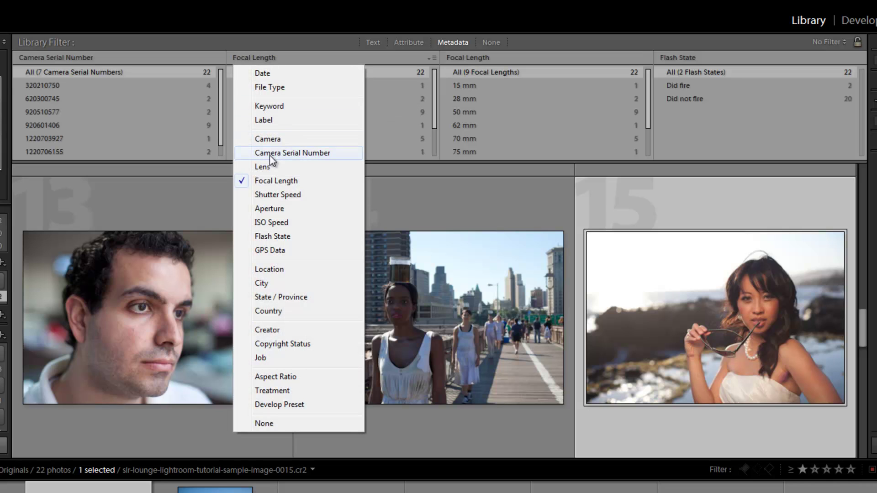
click(267, 165)
Leave the third column as Focal Length and set the fourth column to ISO Speed.
click(466, 57)
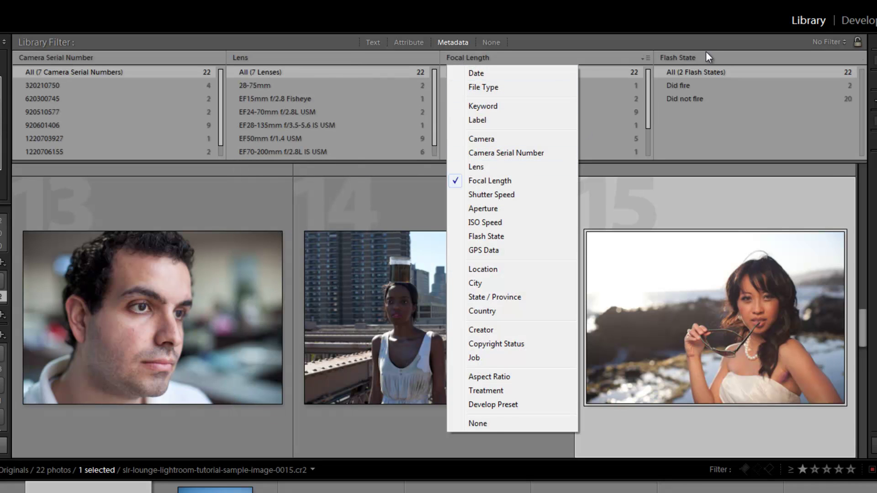
click(691, 60)
click(691, 60)
click(691, 224)
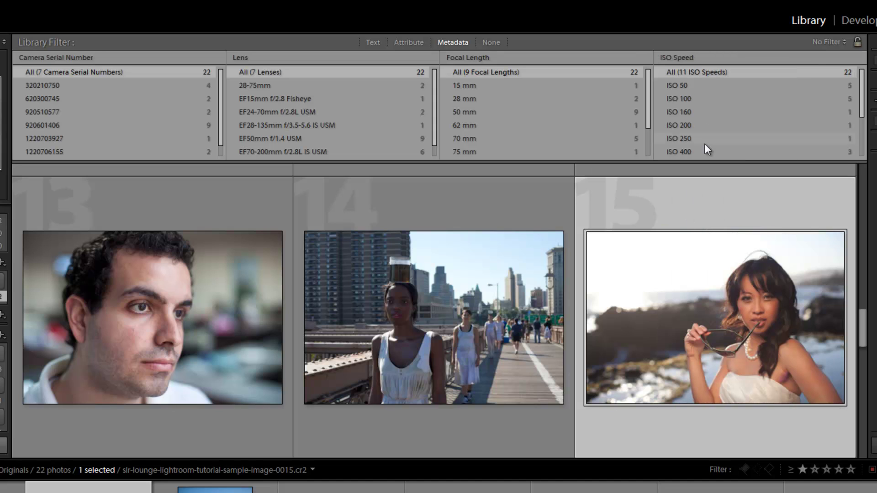
click(823, 42)
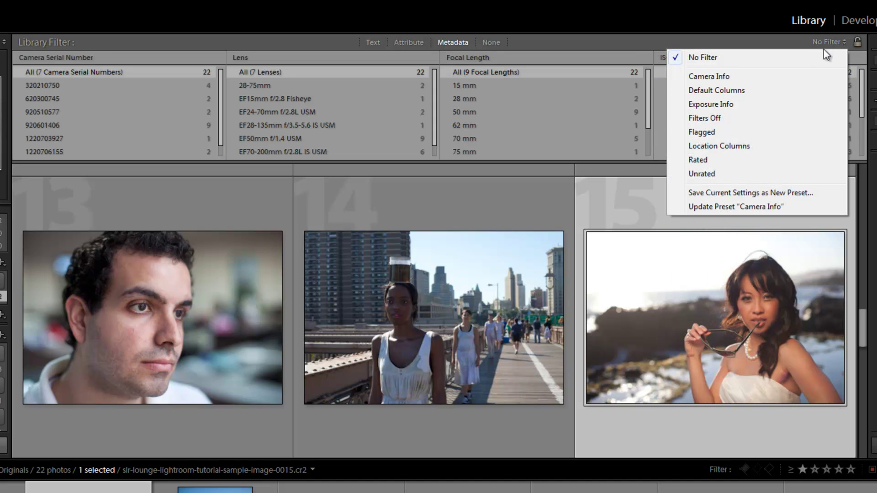
Save the current filter columns as a new preset named 'Test Preset'.
click(748, 194)
text(Test Preset)
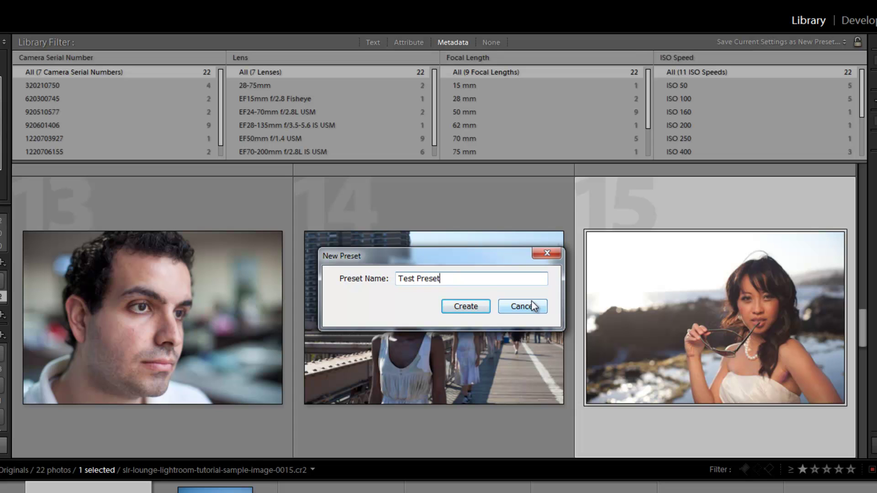
key(Return)
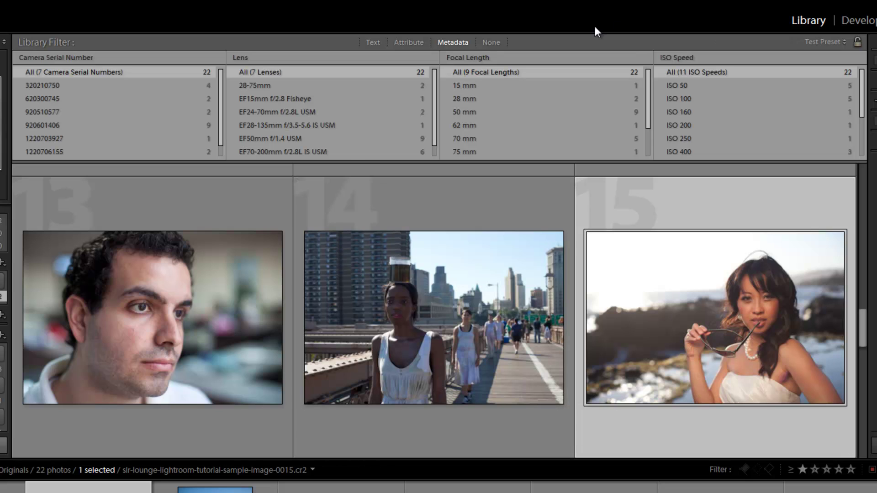
Try the Exposure Info filter preset, then switch back to Test Preset.
click(820, 42)
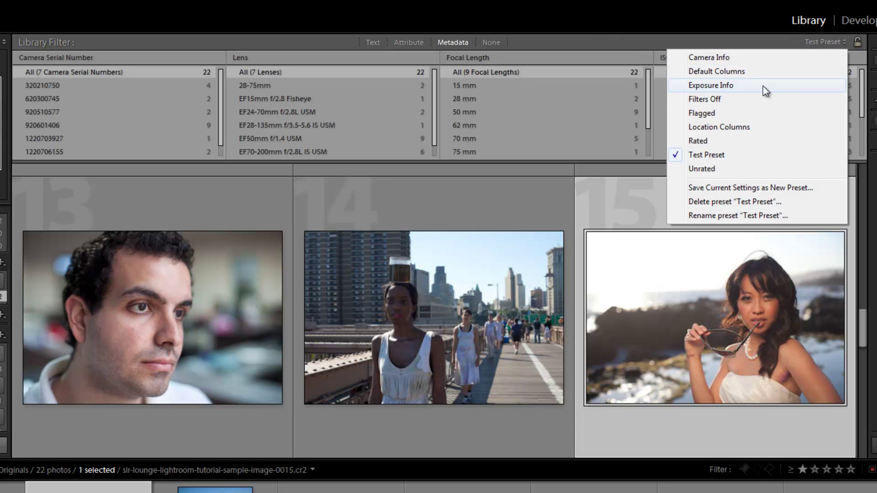
click(763, 86)
click(820, 41)
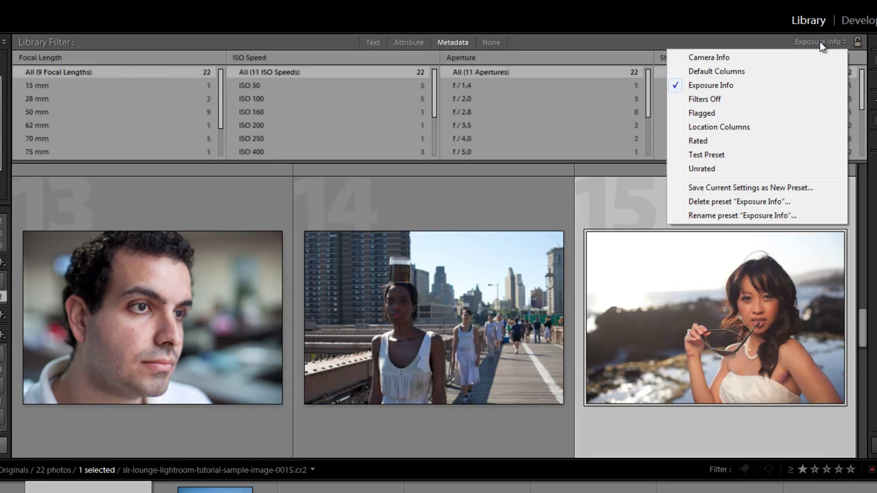
click(739, 154)
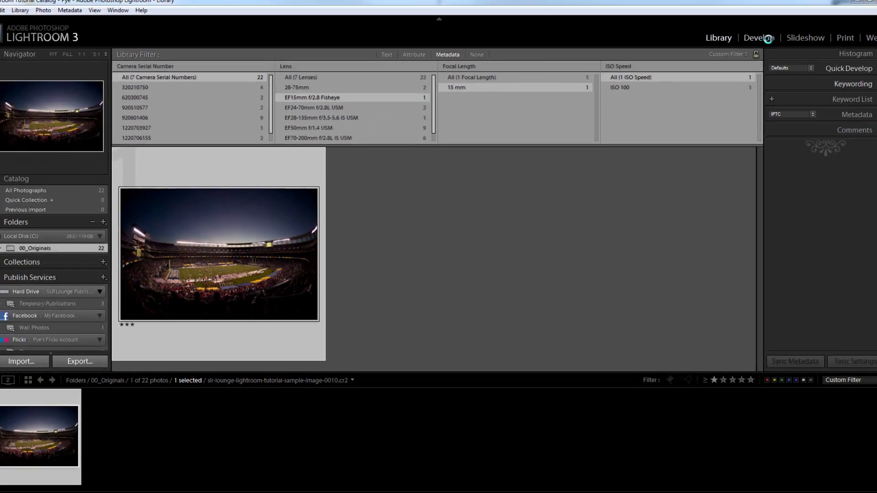
Open the fisheye-filtered stadium photo in the Develop module.
click(873, 24)
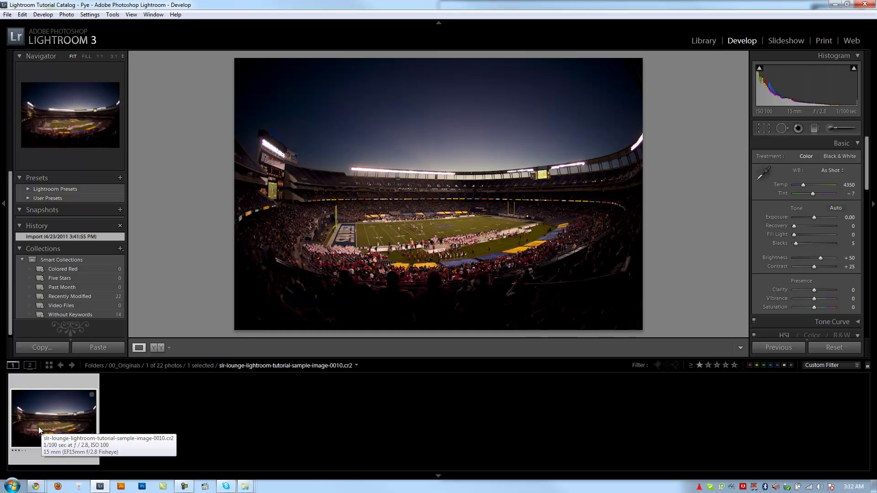
Return to the Library grid, leaving the filter preset list unchanged.
click(711, 41)
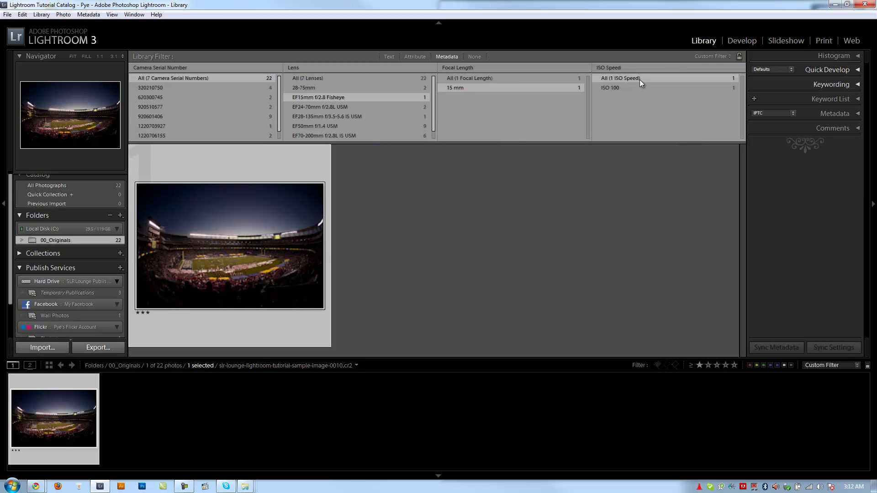
click(703, 56)
click(703, 56)
Show all 22 photos in All Photographs and cycle the grid to show extra cell details.
scroll(77, 183, up, 1)
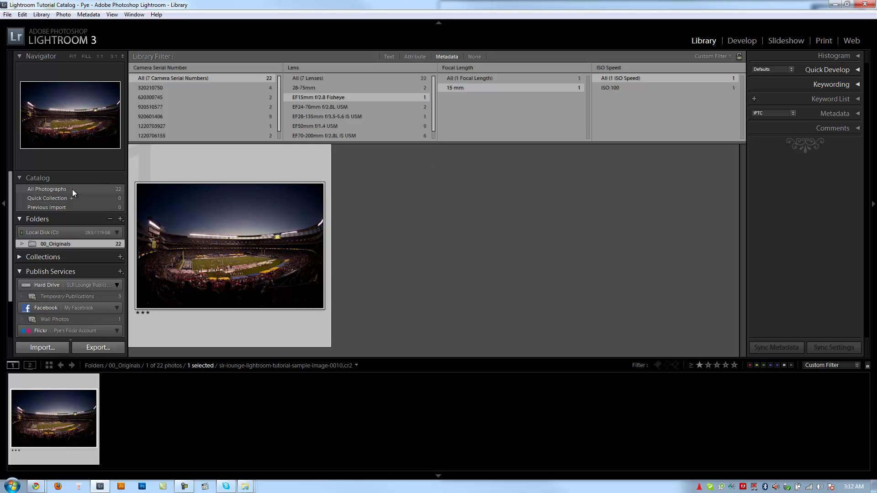
click(72, 189)
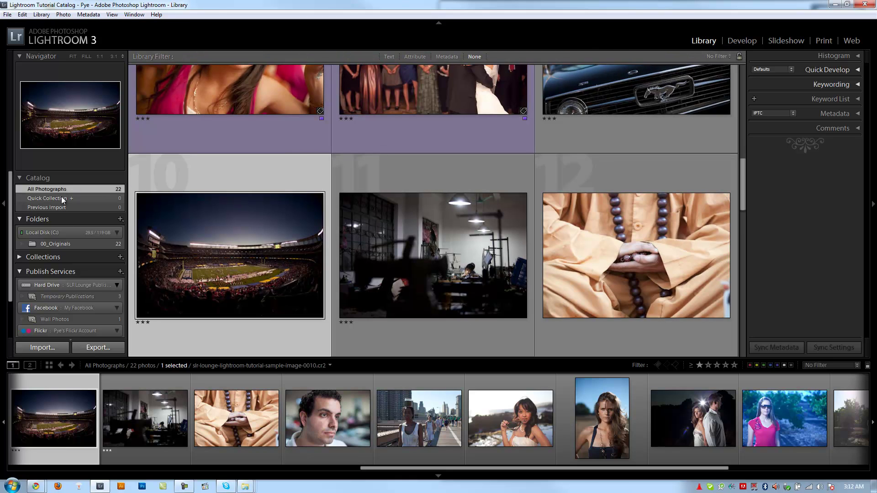
scroll(305, 188, up, 2)
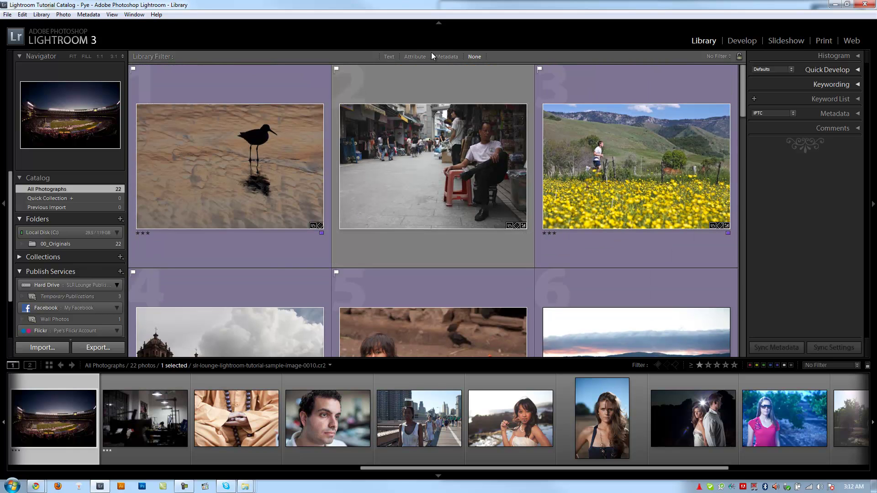
key(j)
Reapply the EF15mm f/2.8 Fisheye metadata filter and confirm it holds across 00_Originals and All Photographs.
click(447, 56)
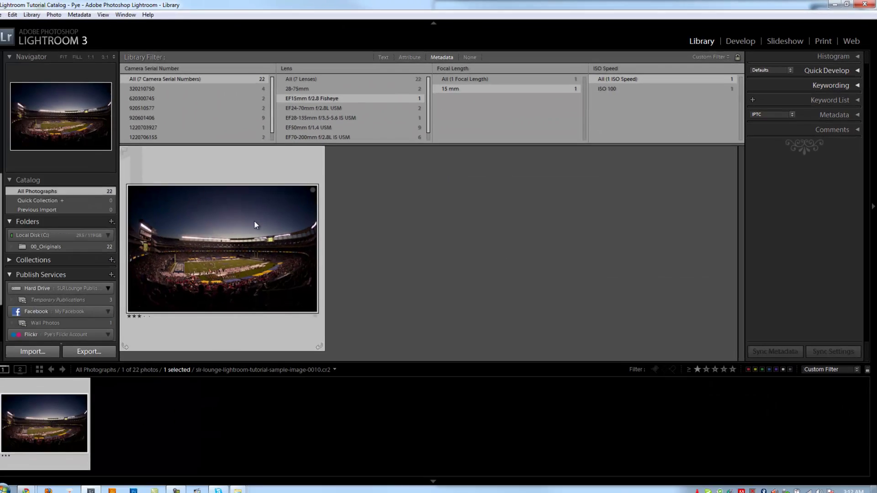
click(111, 243)
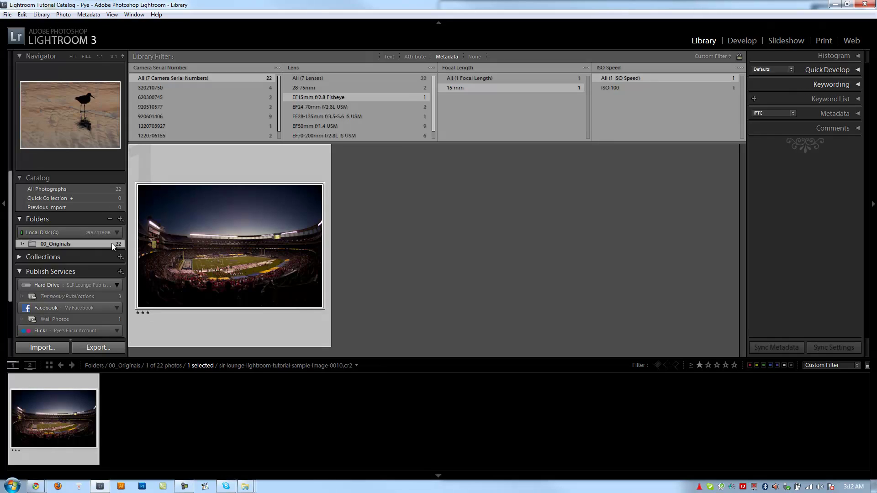
click(110, 188)
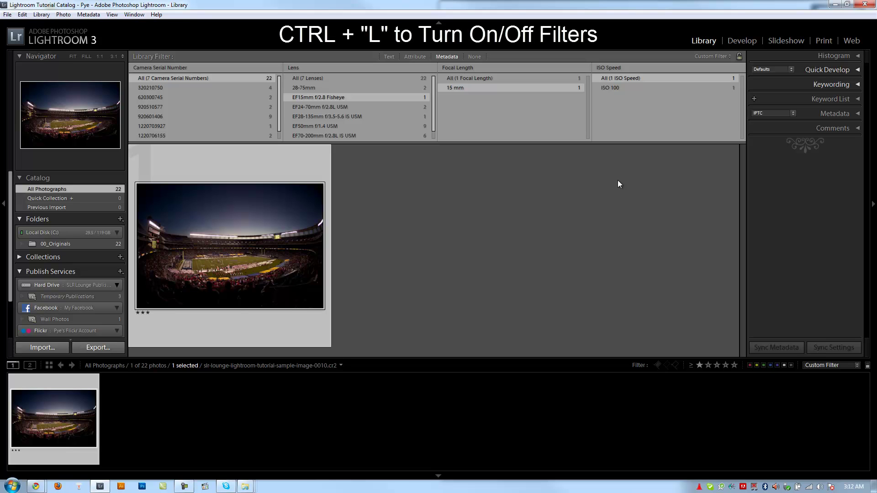
Toggle the library filters off and back on with Ctrl+L.
key(ctrl+l)
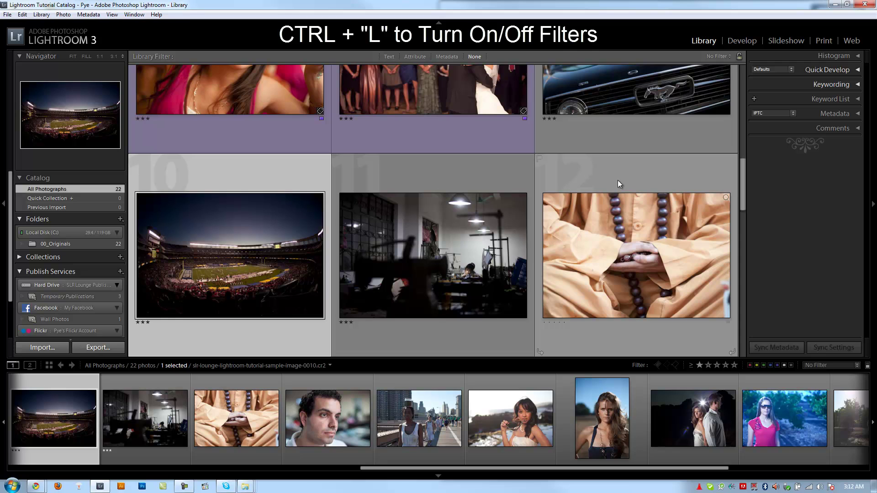
key(ctrl+l)
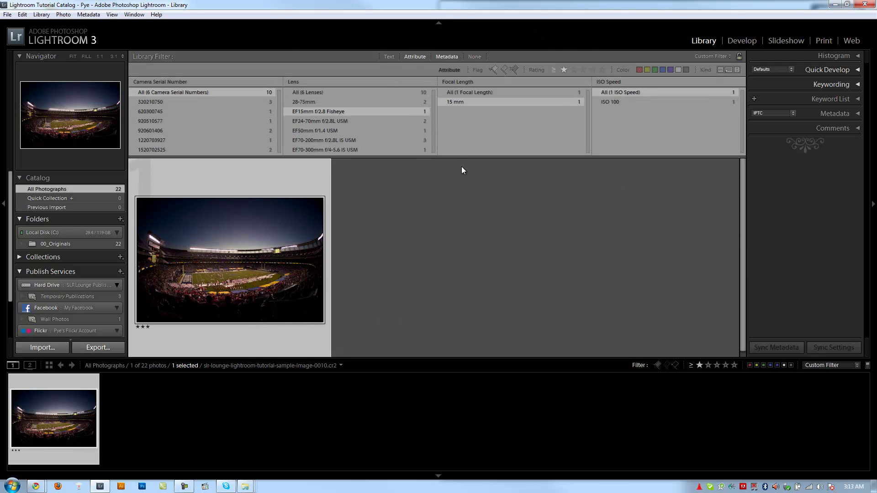
Add the Text search row with Ctrl+F and deselect the stadium photo.
key(ctrl+f)
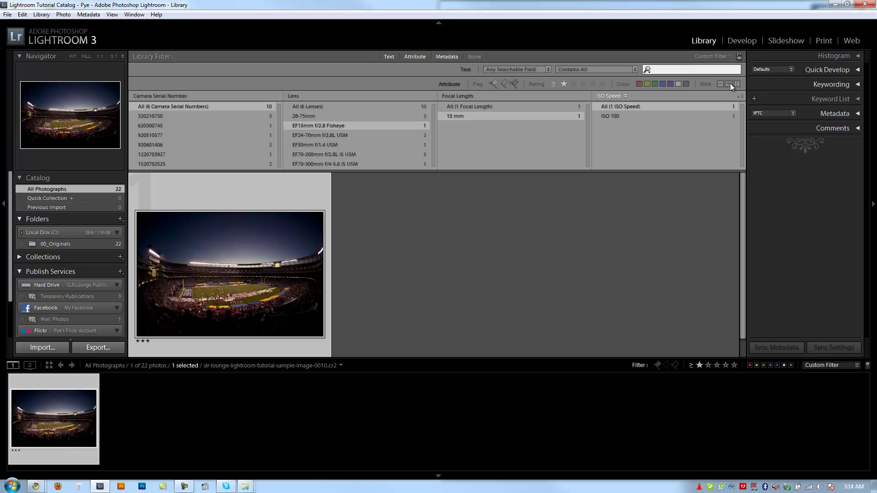
click(546, 233)
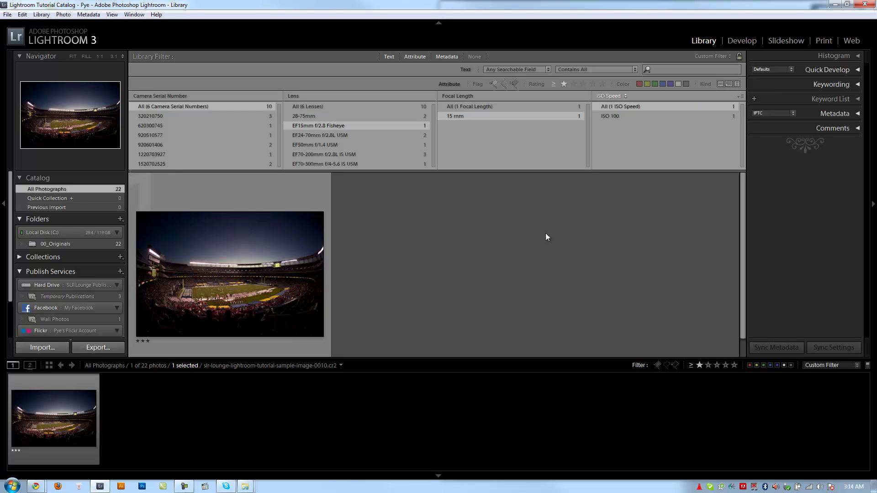